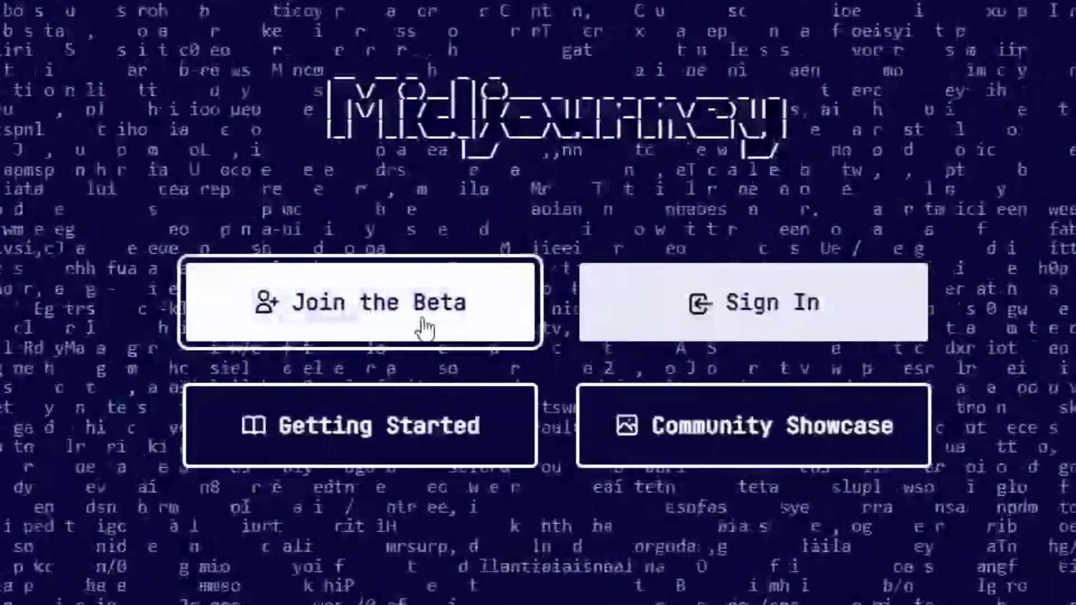
Bring up the link options on Join the Beta, then dismiss them.
right_click(420, 318)
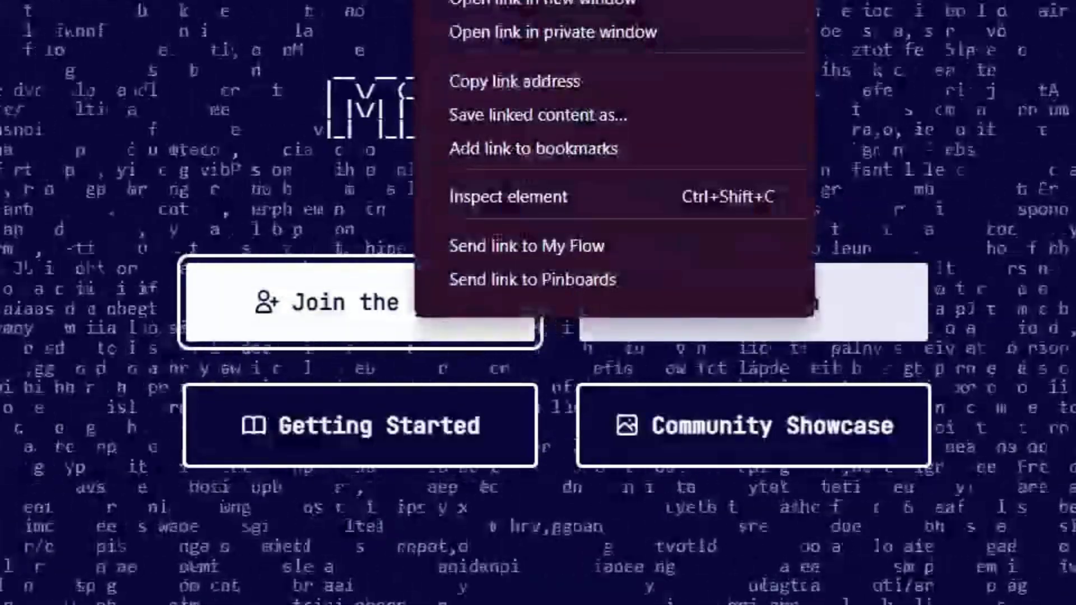
left_click(547, 101)
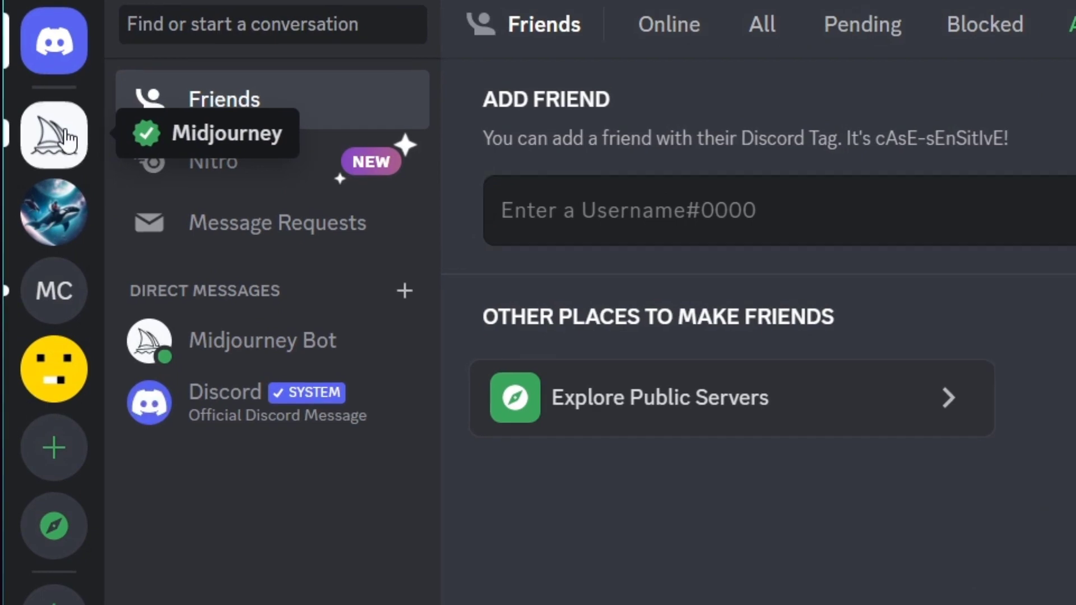
Open the Midjourney server, then start a Create My Own server and cancel that setup.
left_click(66, 139)
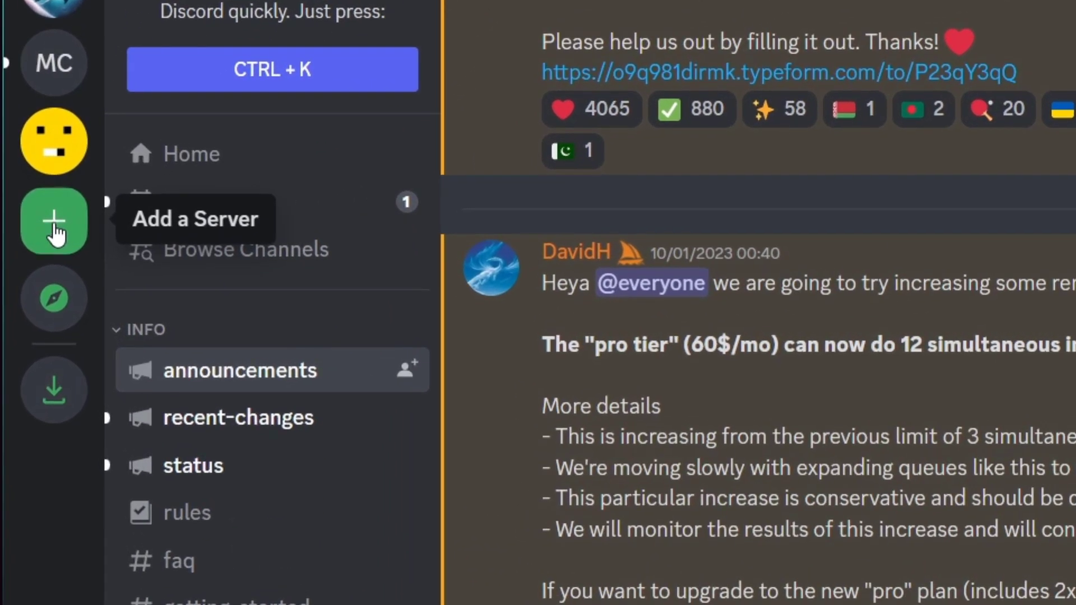
left_click(54, 268)
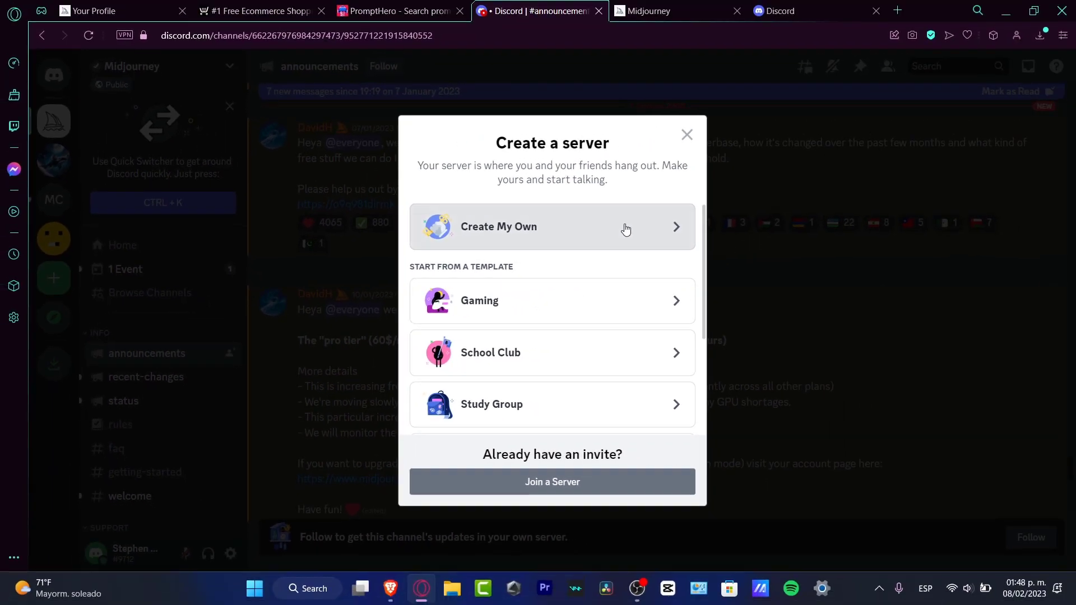
left_click(981, 118)
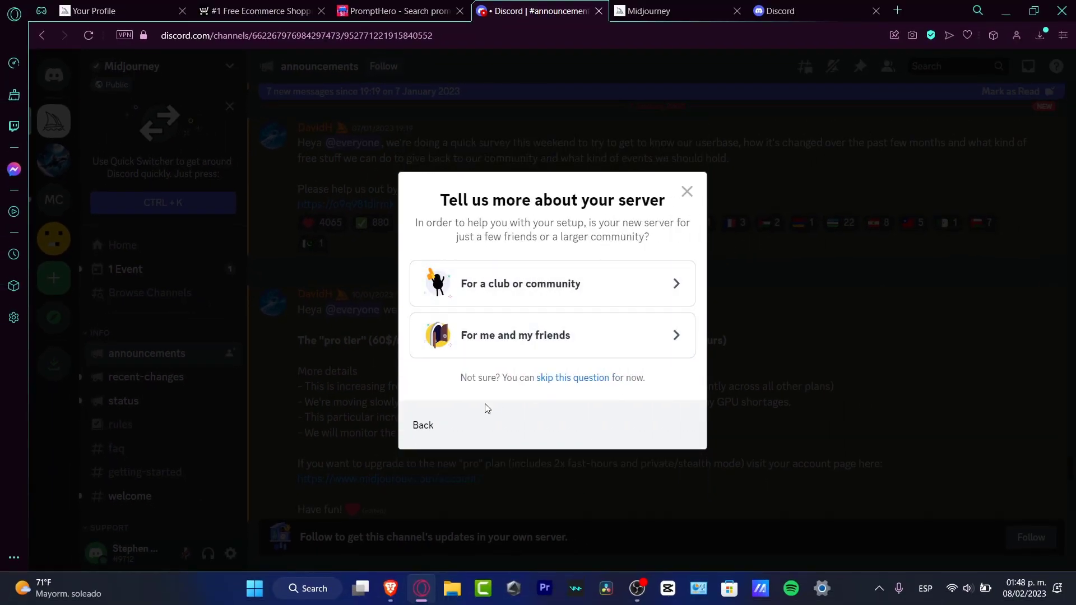
left_click(684, 191)
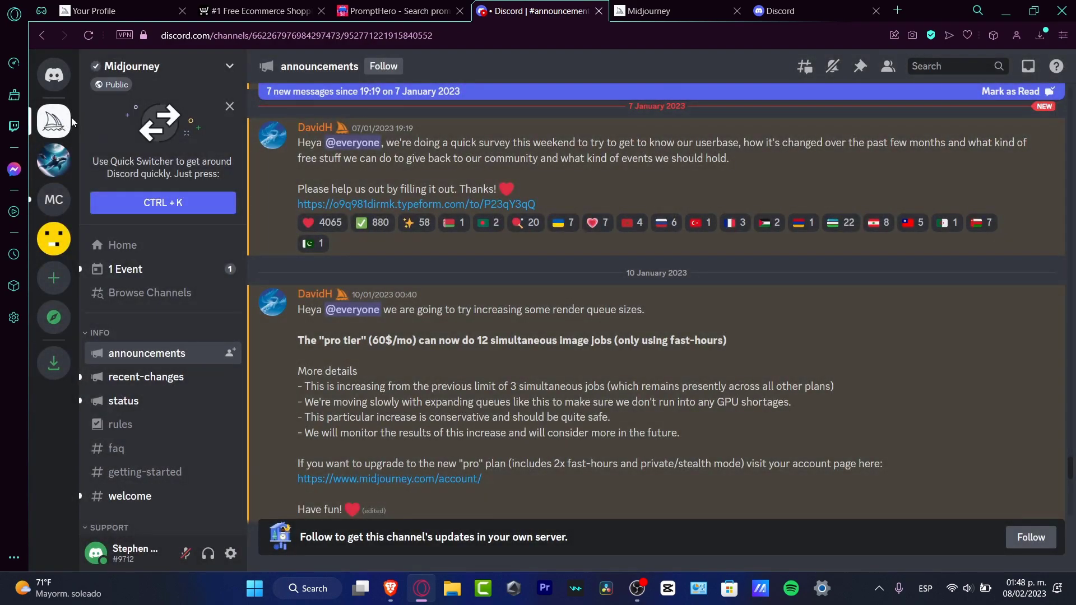
scroll(201, 354, "down", 3)
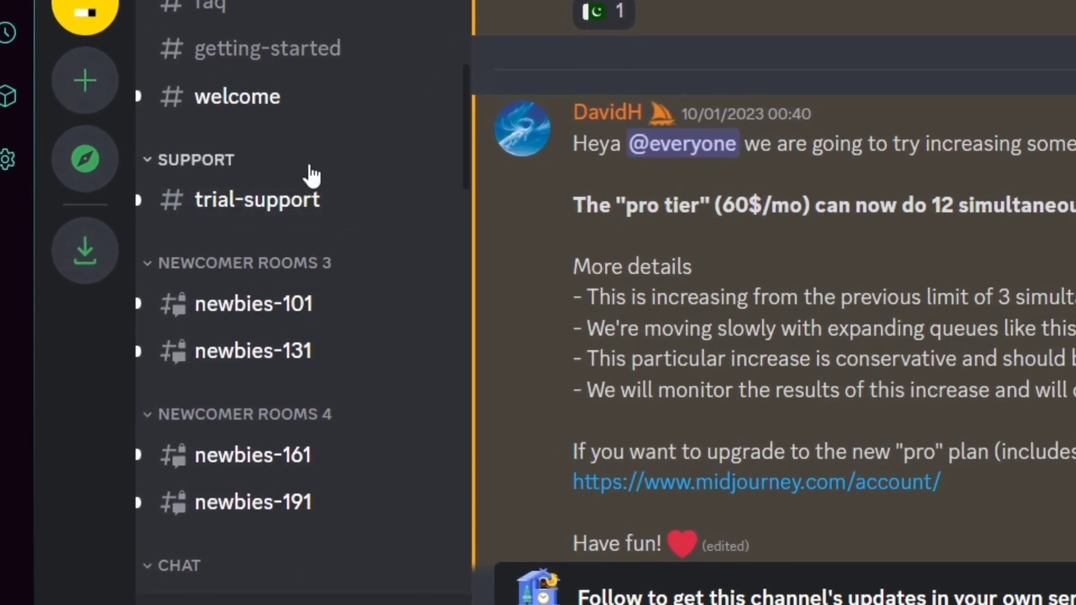
left_click(283, 302)
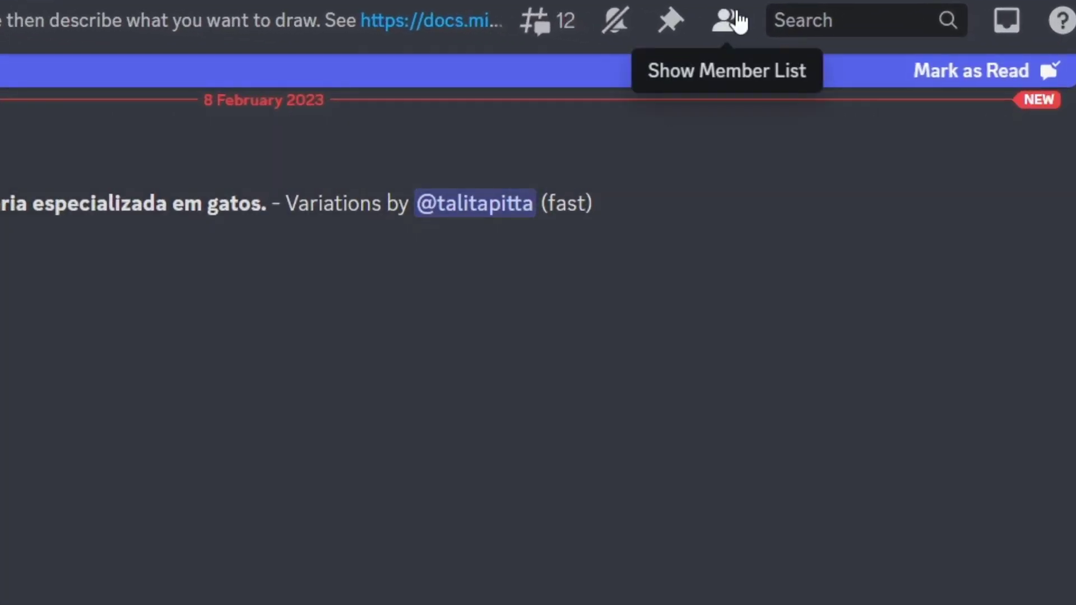
left_click(738, 22)
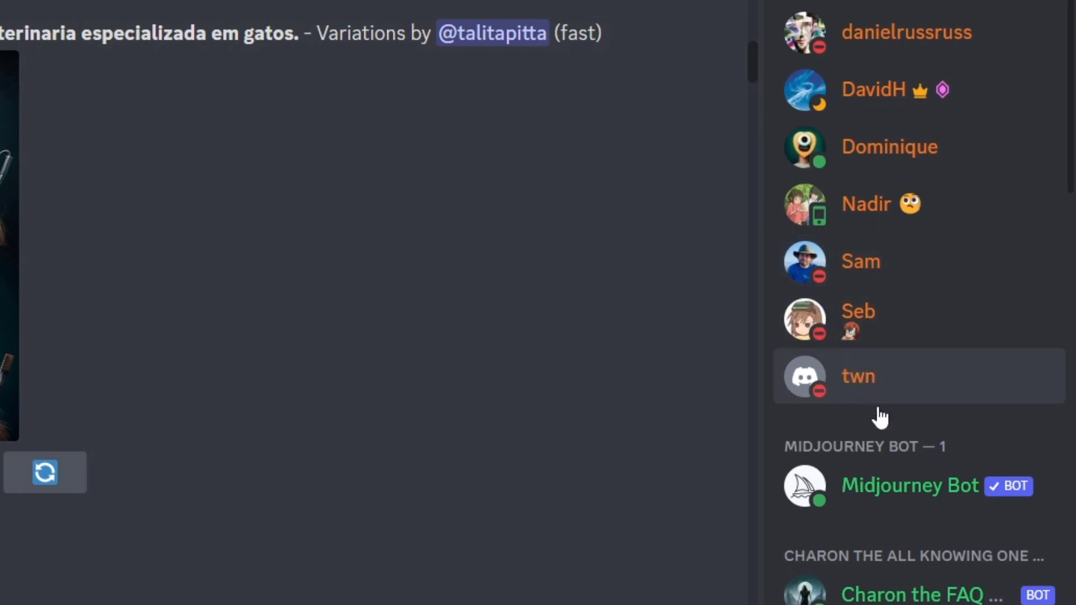
left_click(893, 474)
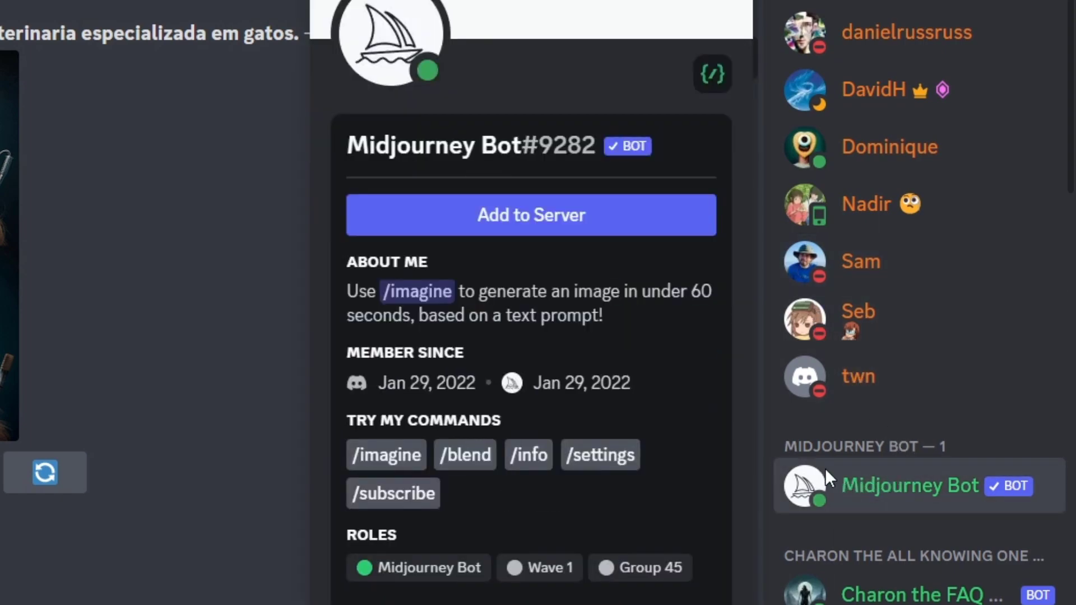
Start Add to Server for the bot and view the available servers without choosing one.
left_click(505, 217)
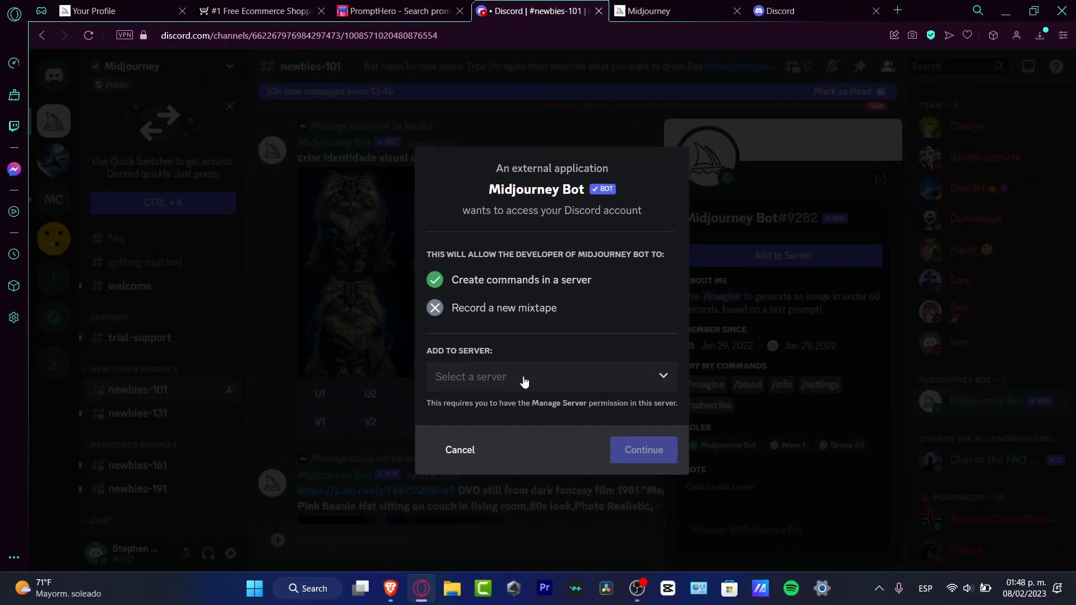
left_click(279, 411)
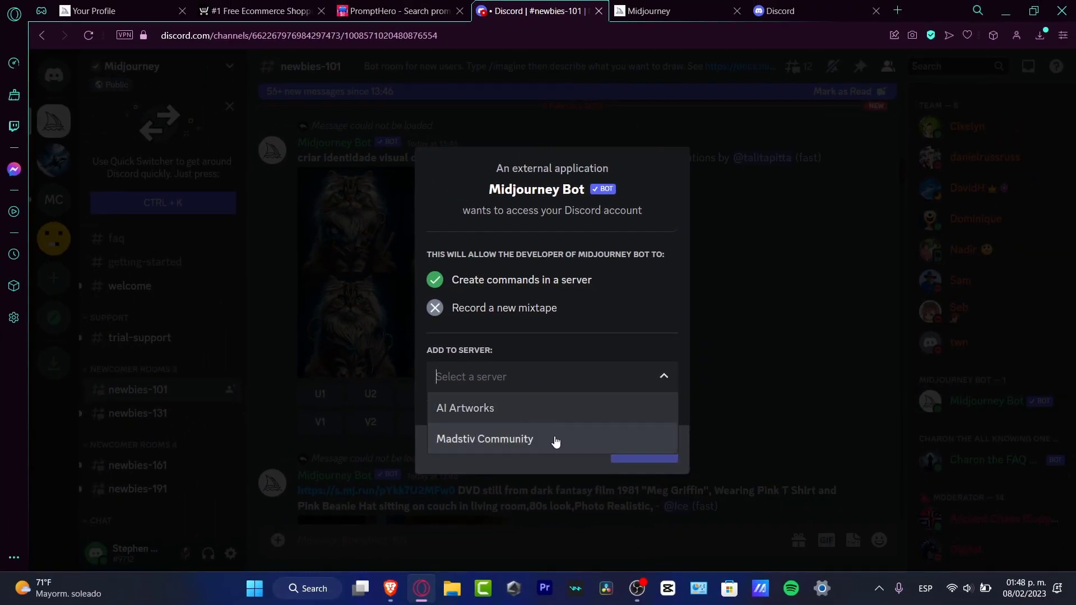
left_click(568, 468)
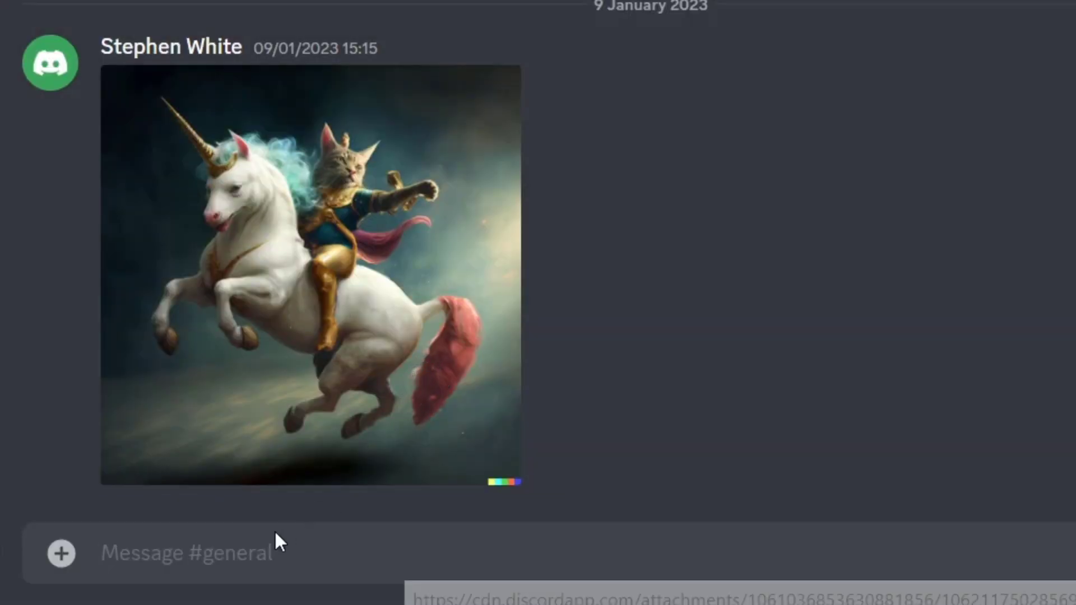
Type /info in #general, trim it to a bare slash, and browse every available slash command.
left_click(241, 549)
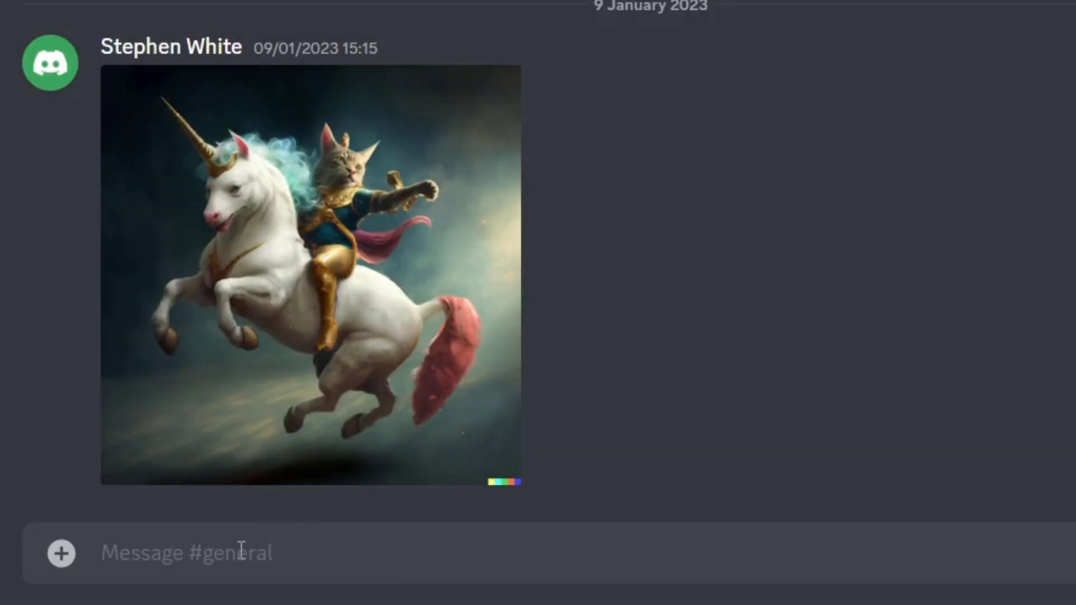
type("/info")
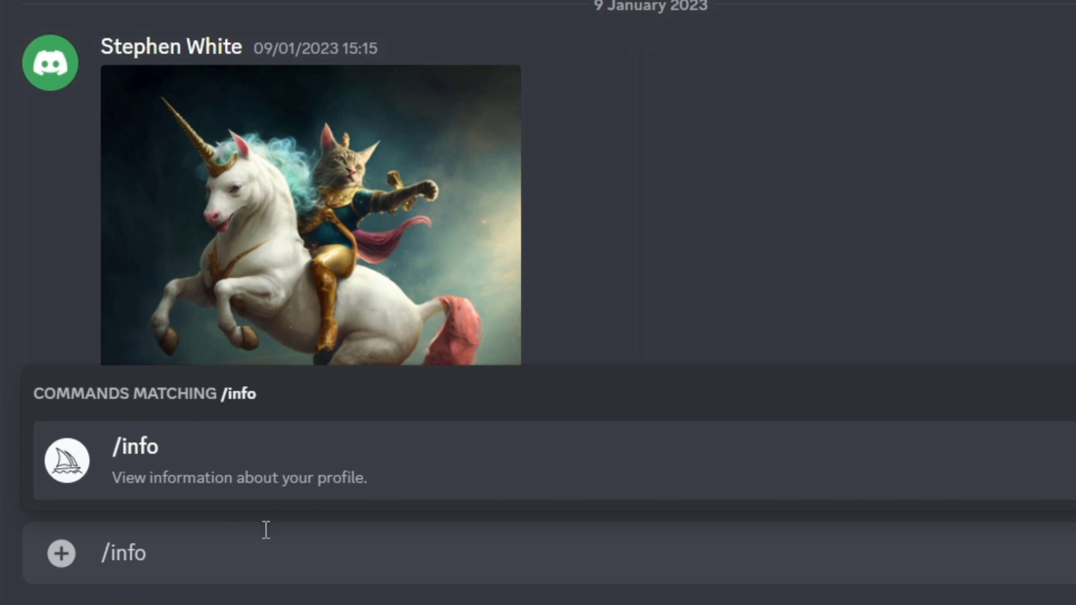
left_click_drag(147, 553, 110, 560)
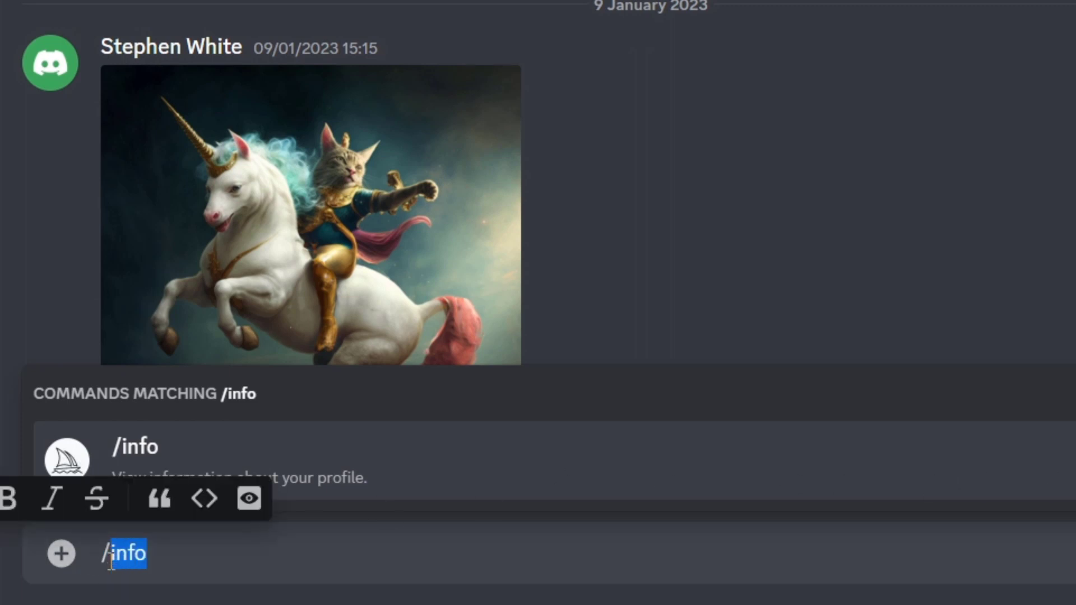
key("BackSpace")
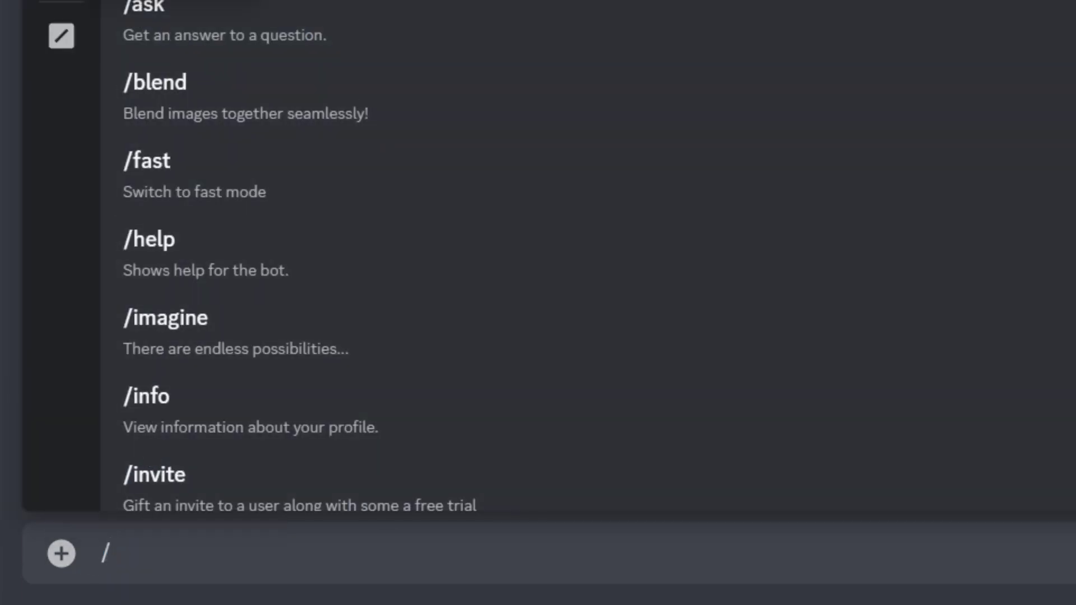
mouse_move(430, 84)
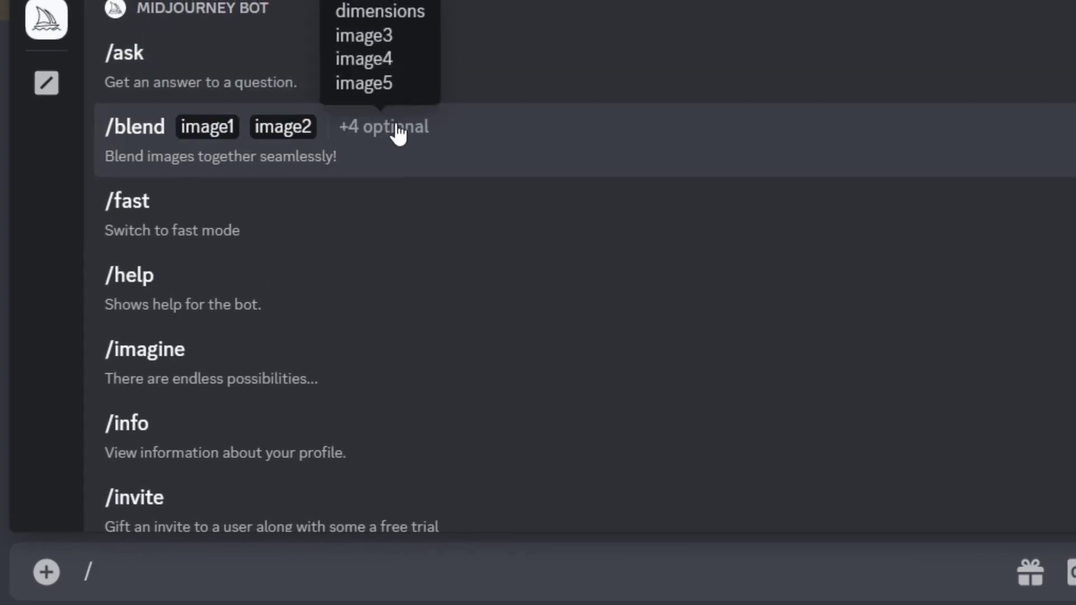
scroll(498, 213, "down", 10)
scroll(505, 252, "down", 5)
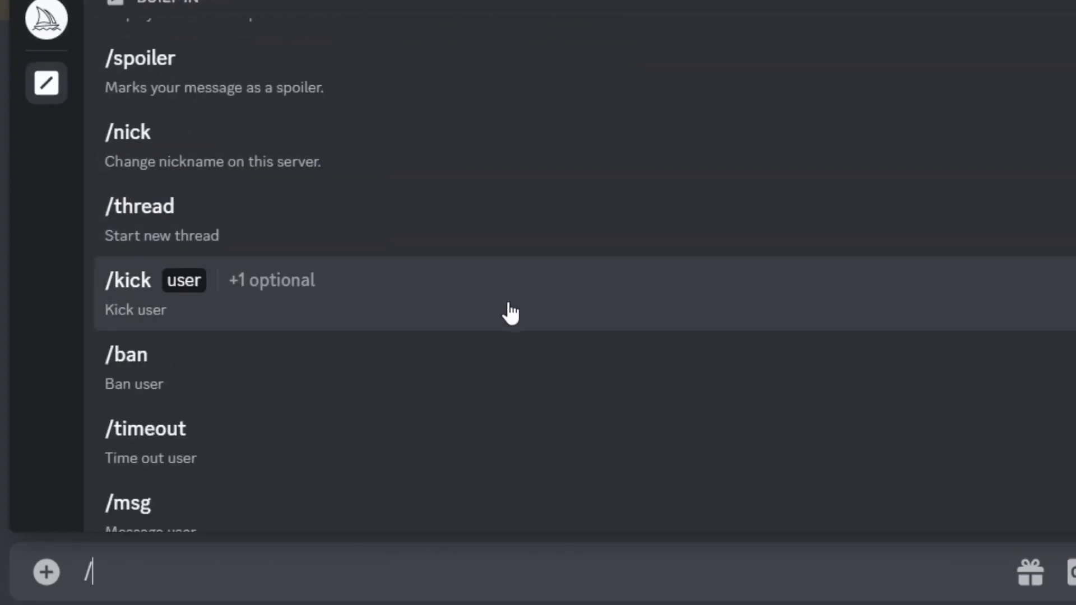
scroll(510, 310, "up", 20)
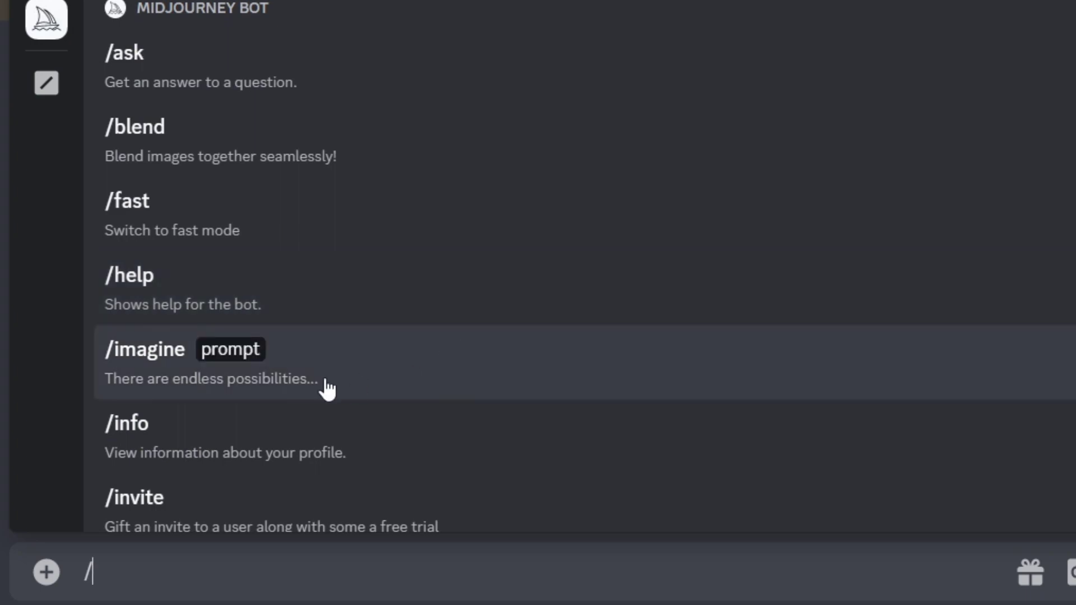
Draft /imagine 'a royal cat riding a unicorn', and view the earlier unicorn image enlarged.
left_click(234, 380)
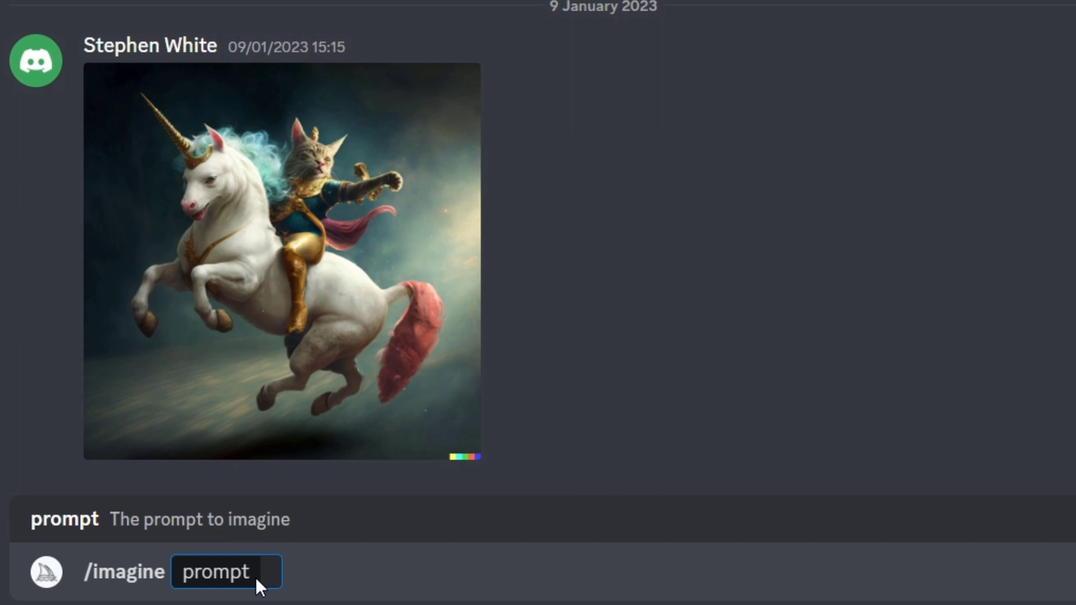
type("a royal cat ")
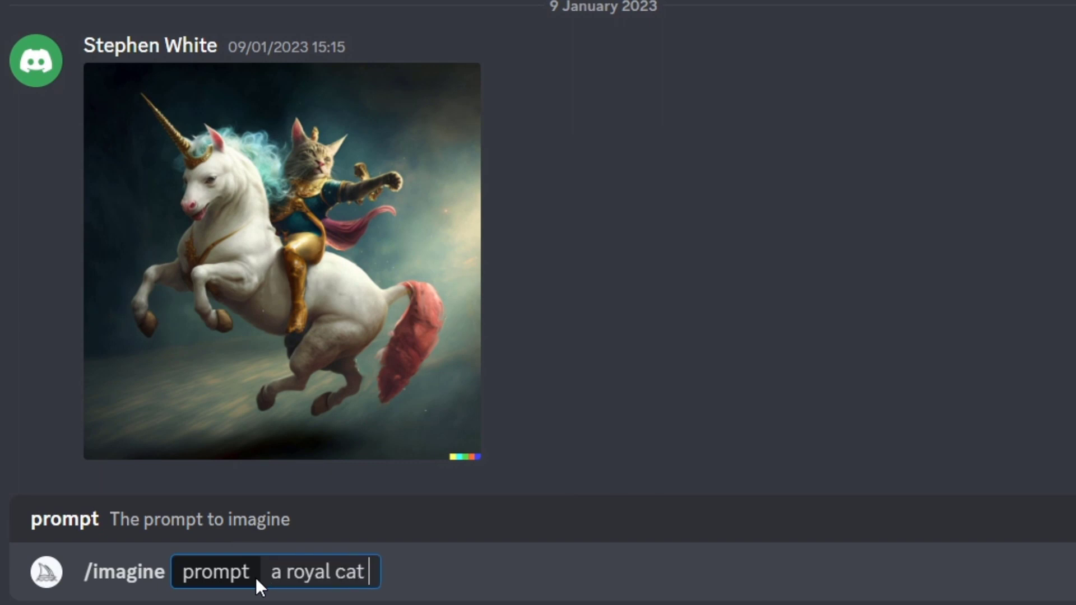
type("riding a uniconr")
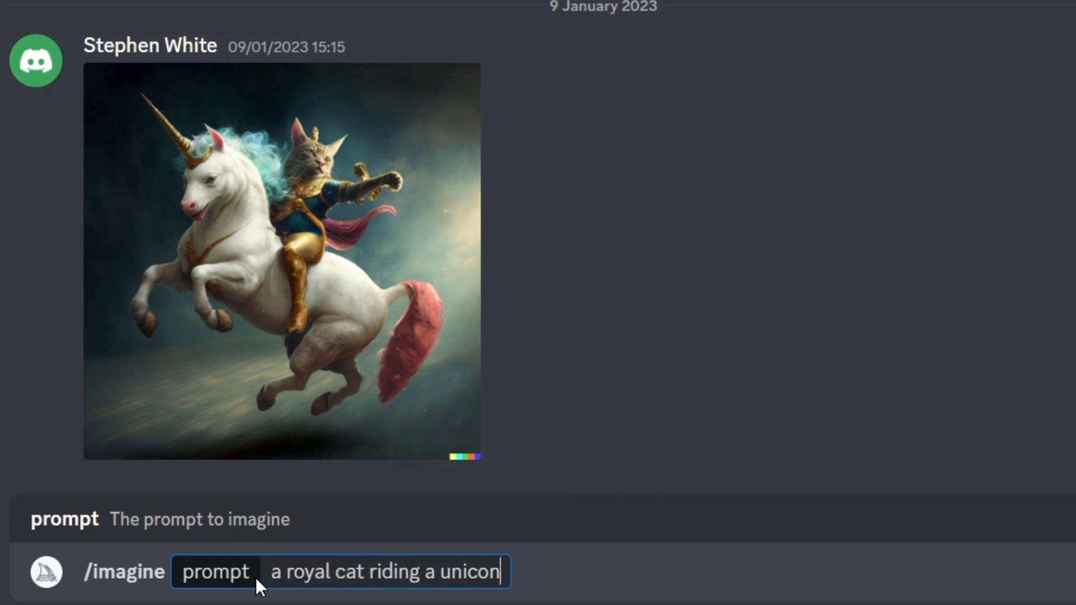
key("BackSpace")
key("BackSpace")
type("rn")
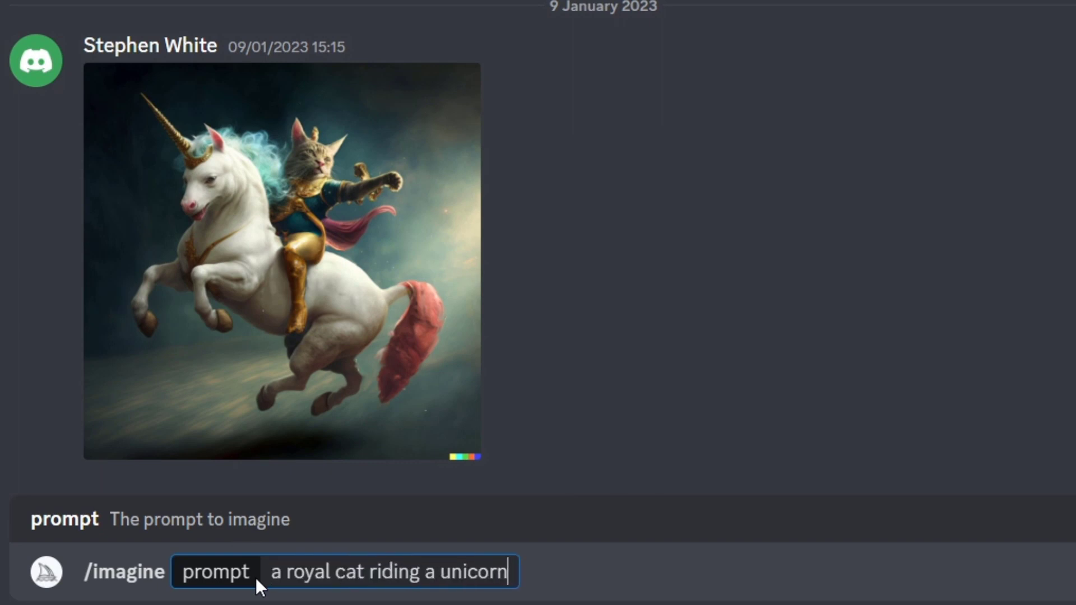
left_click(271, 258)
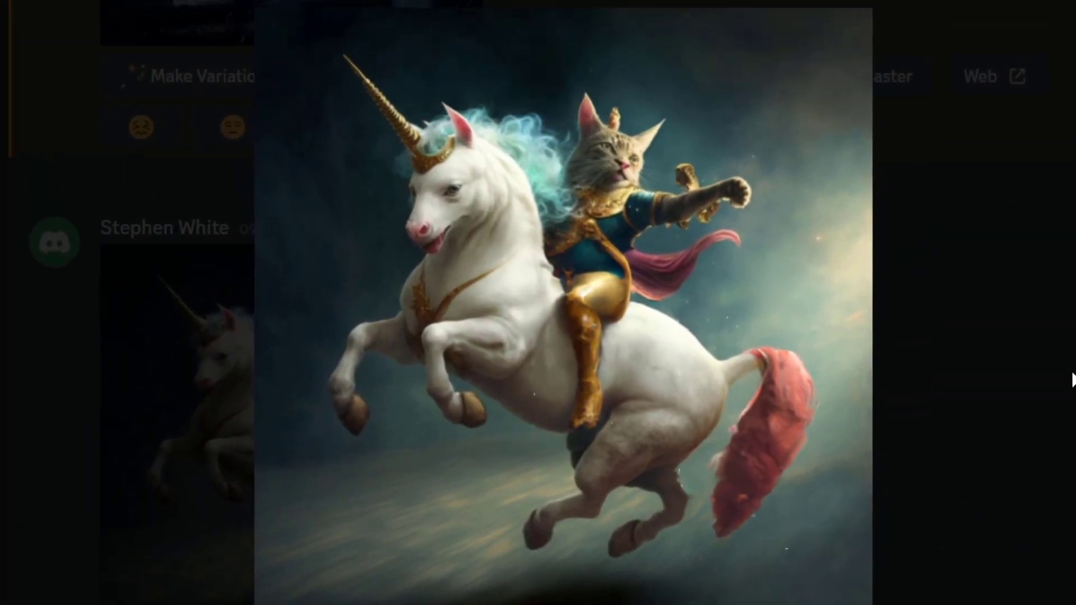
left_click(1072, 435)
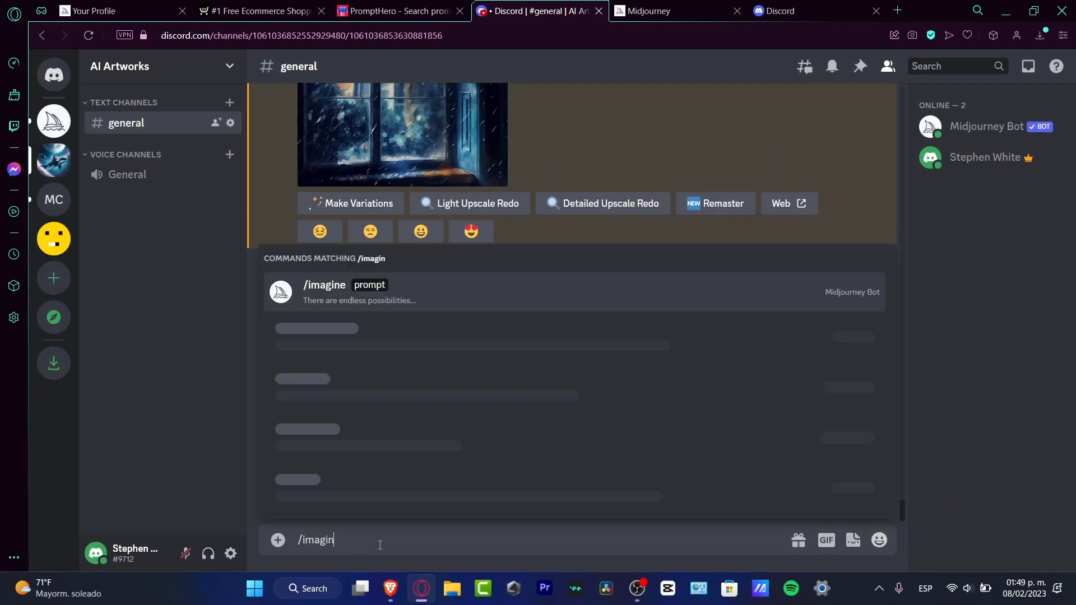
Send /info to the Midjourney Bot and highlight its Fast job mode, Public visibility and usage lines.
key("BackSpace")
key("BackSpace")
key("BackSpace")
key("BackSpace")
key("BackSpace")
key("BackSpace")
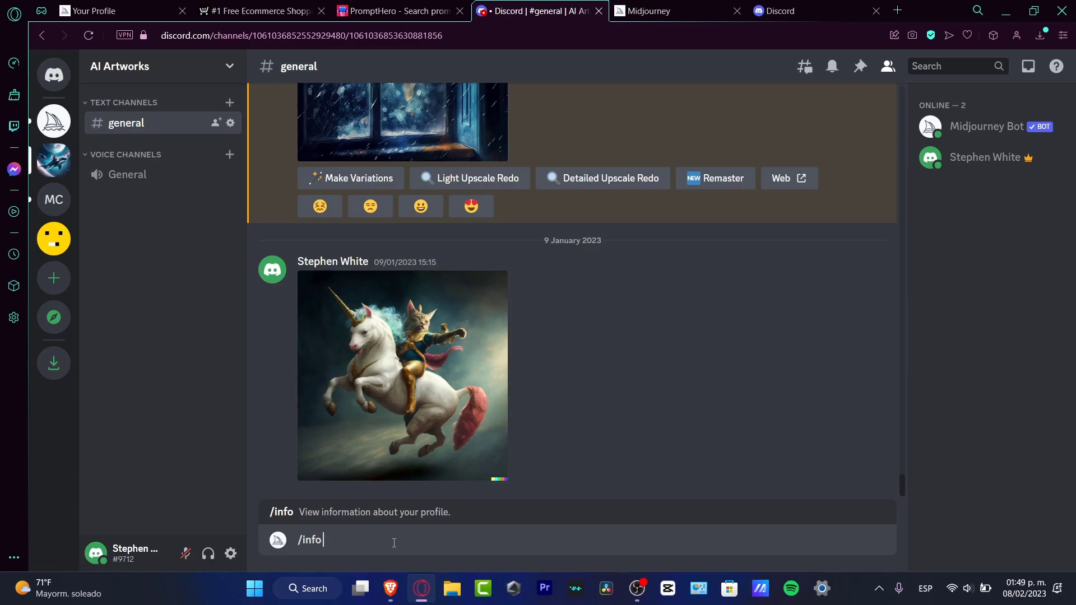
key("Return")
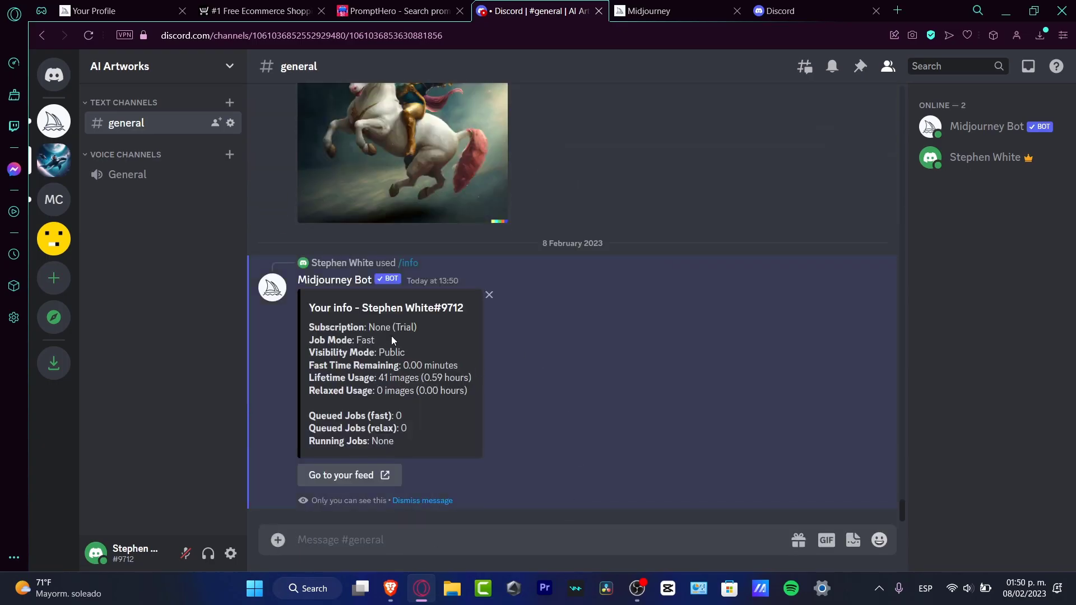
left_click_drag(433, 331, 307, 328)
left_click_drag(379, 351, 310, 339)
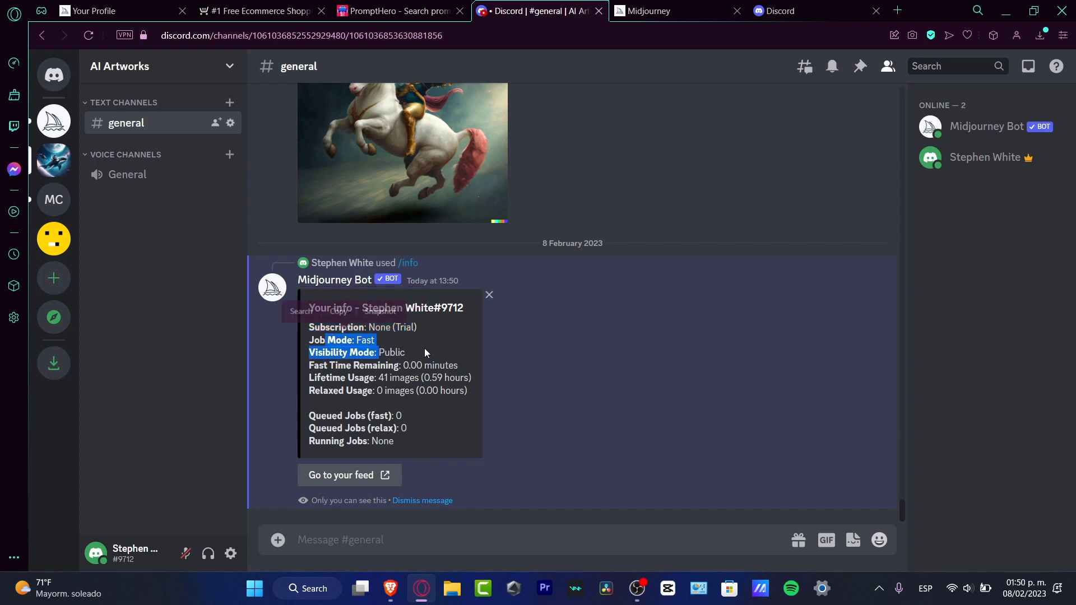
left_click_drag(405, 352, 340, 346)
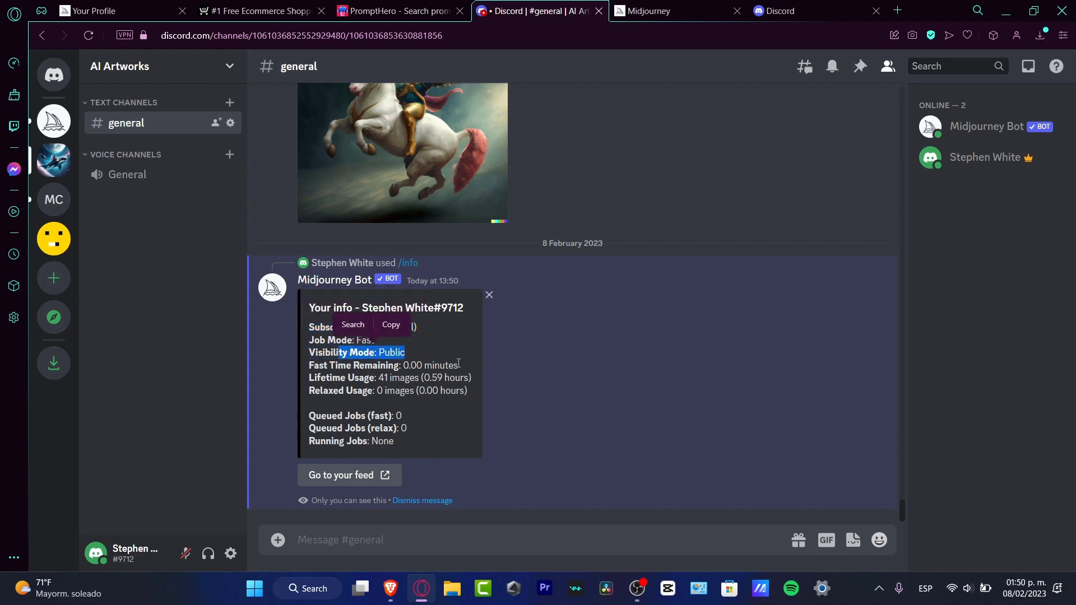
left_click(399, 365)
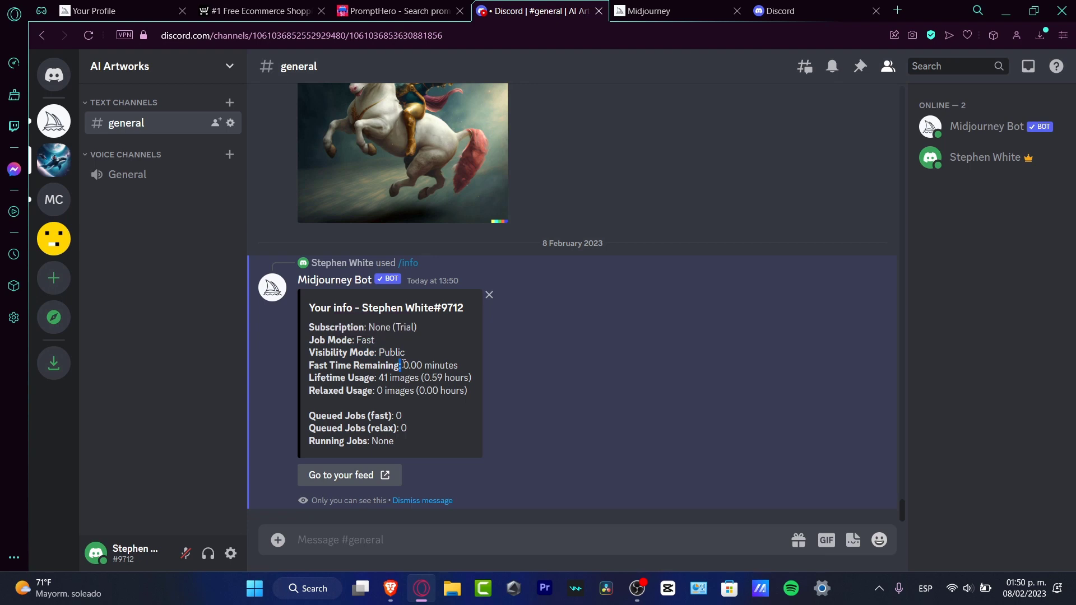
left_click_drag(401, 365, 464, 388)
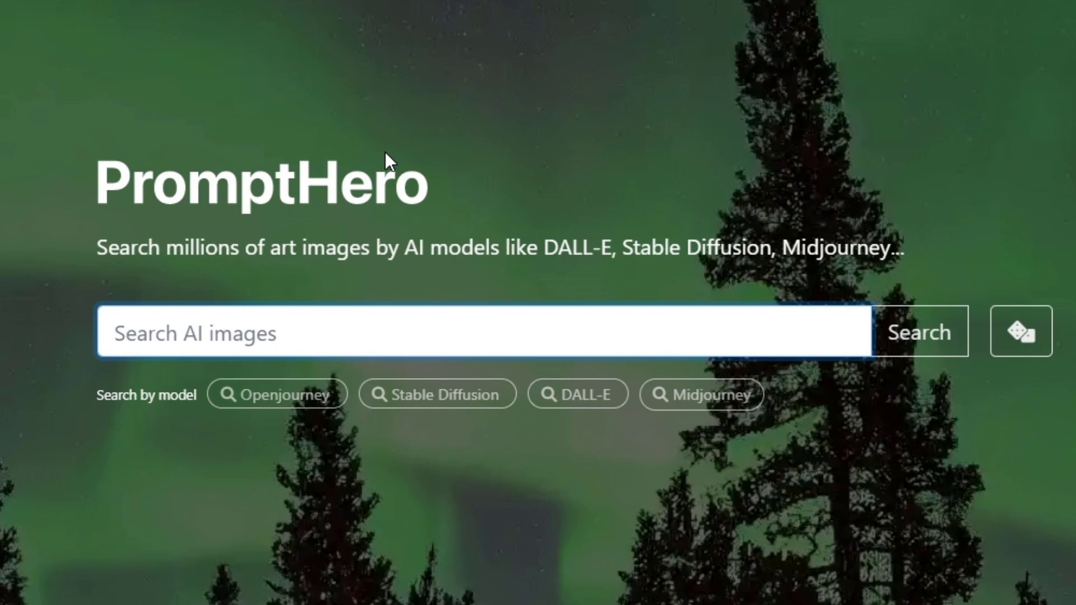
Open the synthwave anime Ghibli-style portrait prompt, copy it, and select the prompt text.
scroll(404, 158, "down", 10)
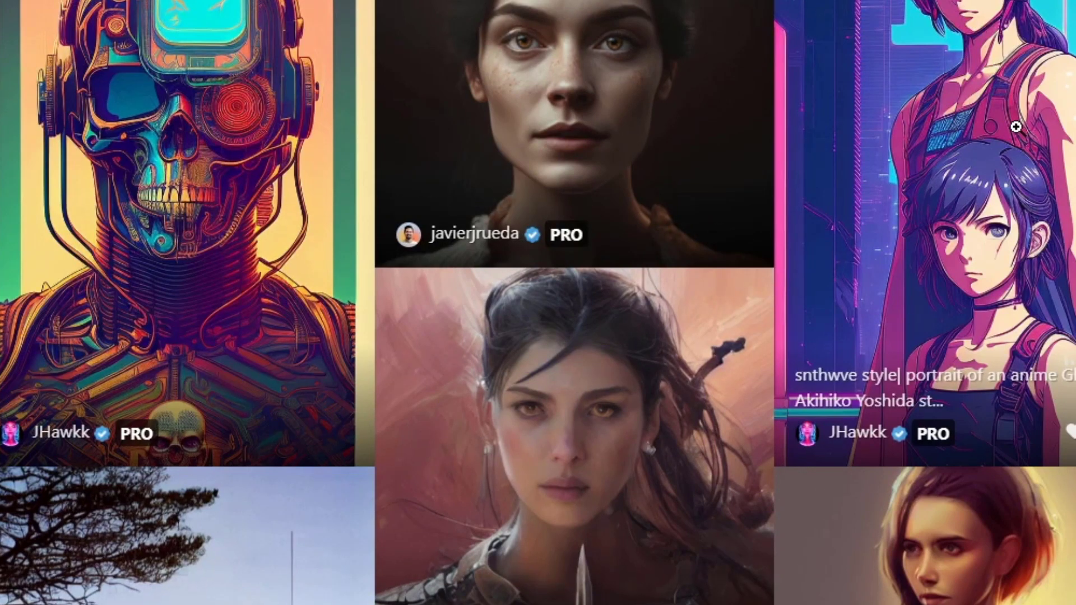
left_click(1020, 127)
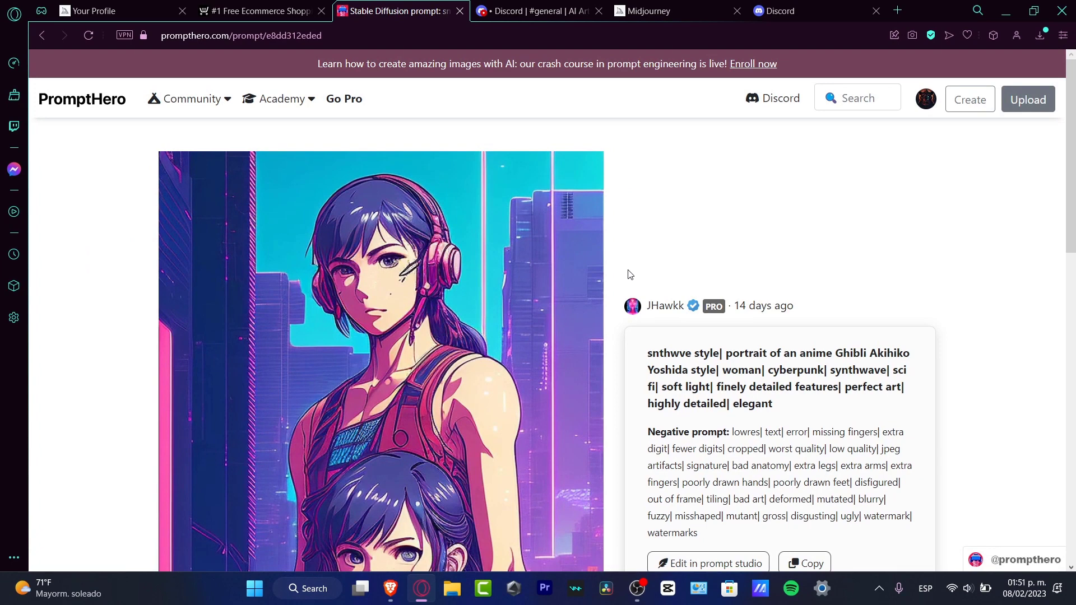
scroll(628, 274, "down", 3)
left_click(813, 367)
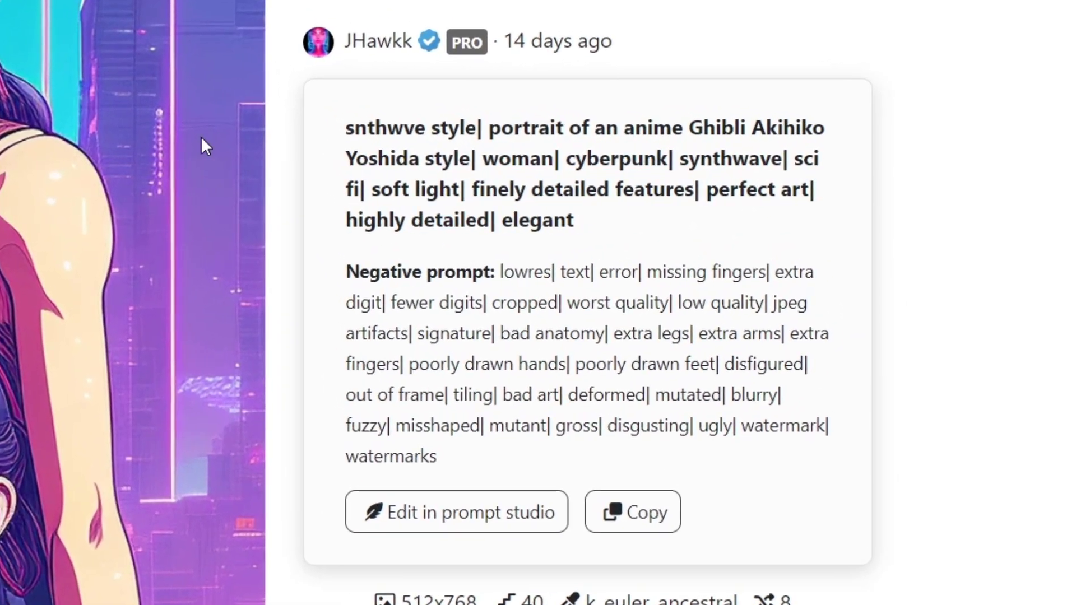
scroll(73, 255, "up", 6)
scroll(52, 328, "down", 15)
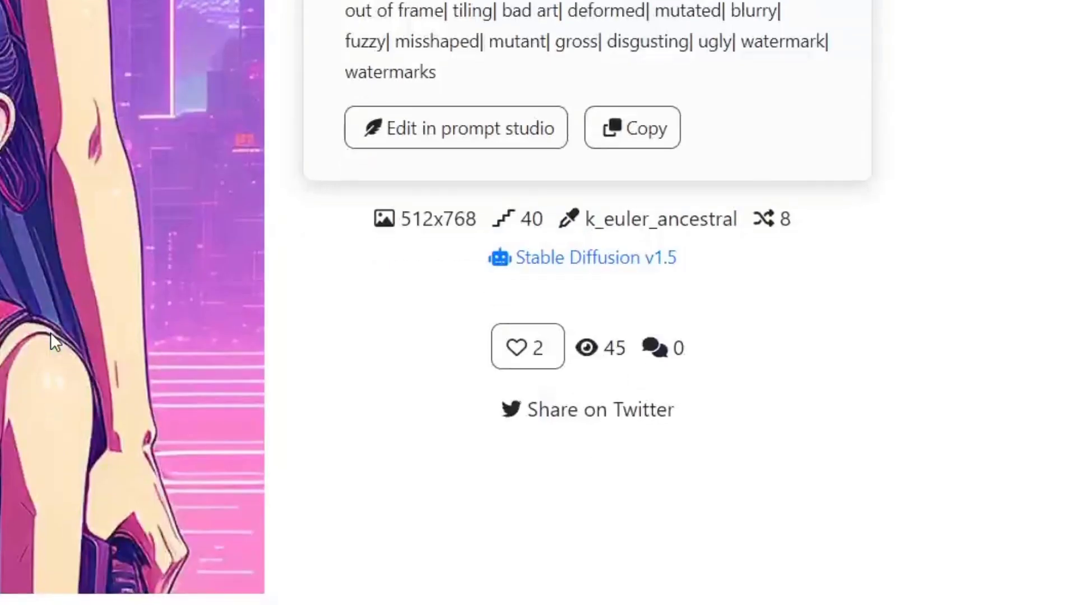
scroll(55, 342, "up", 15)
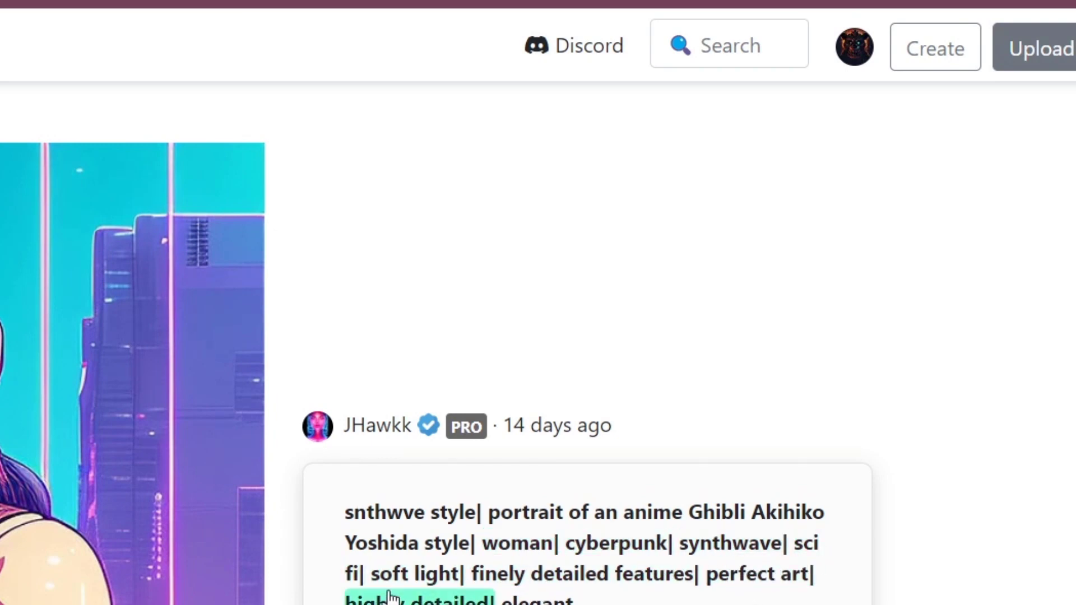
scroll(889, 596, "down", 5)
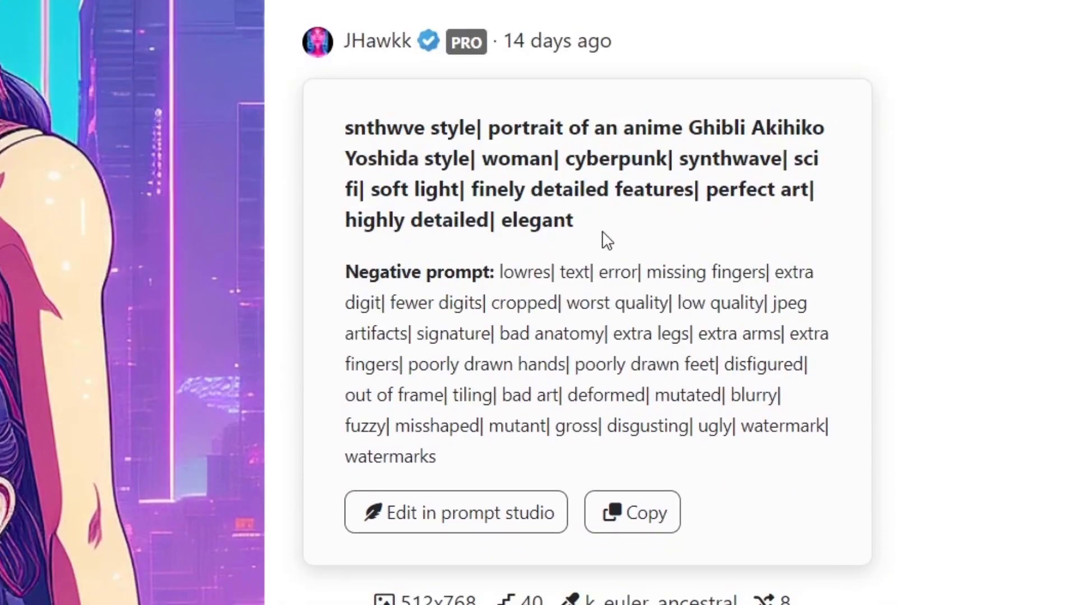
left_click_drag(602, 235, 334, 143)
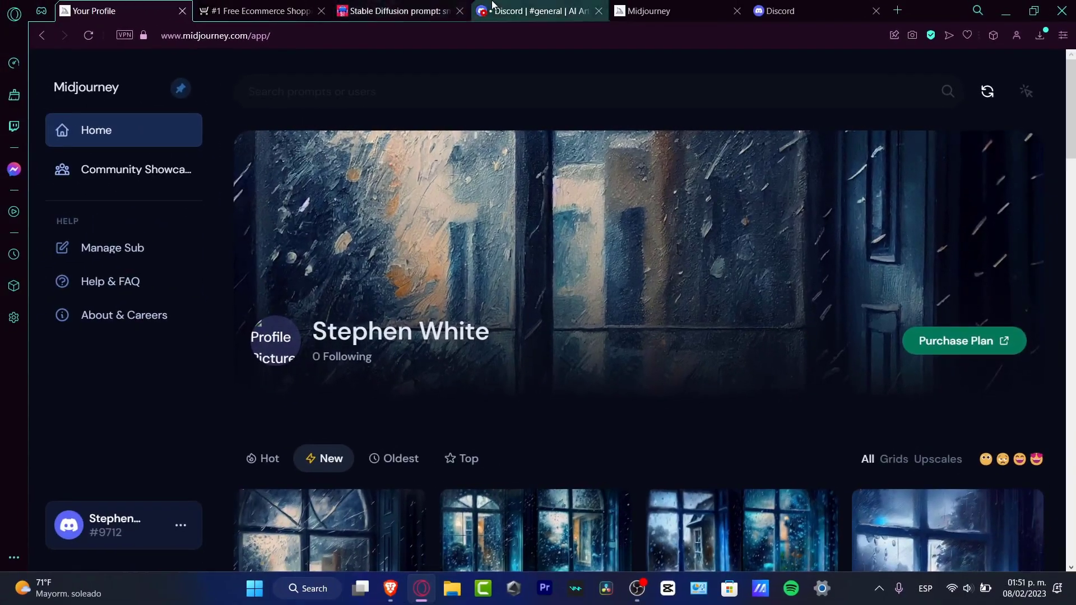
In Discord, start /imagine with 'A ROYAL CAT' and paste the copied synthwave prompt after it.
left_click(550, 8)
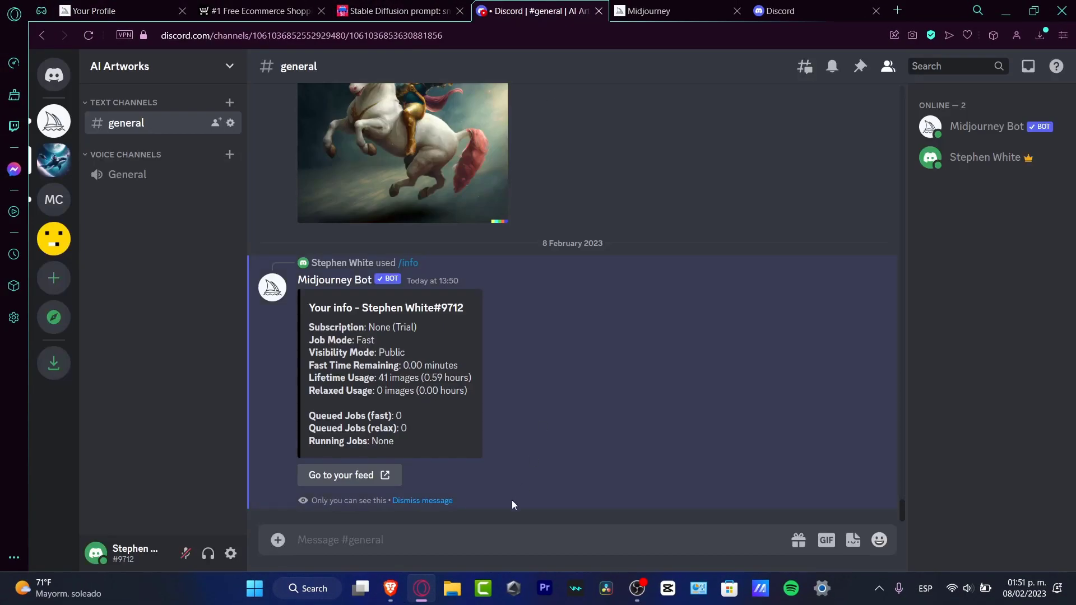
type("/")
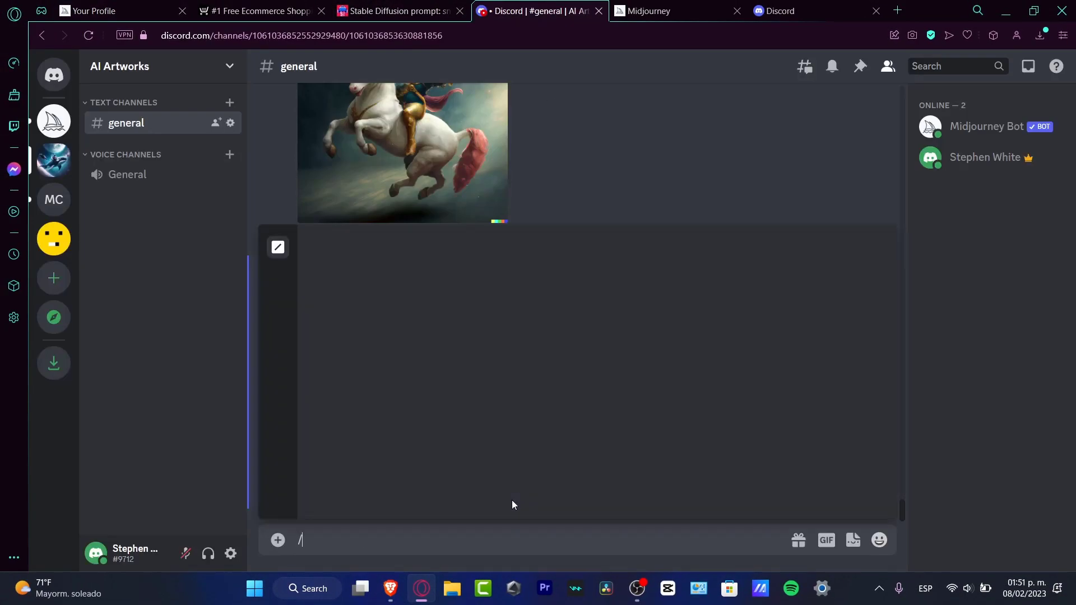
left_click(436, 497)
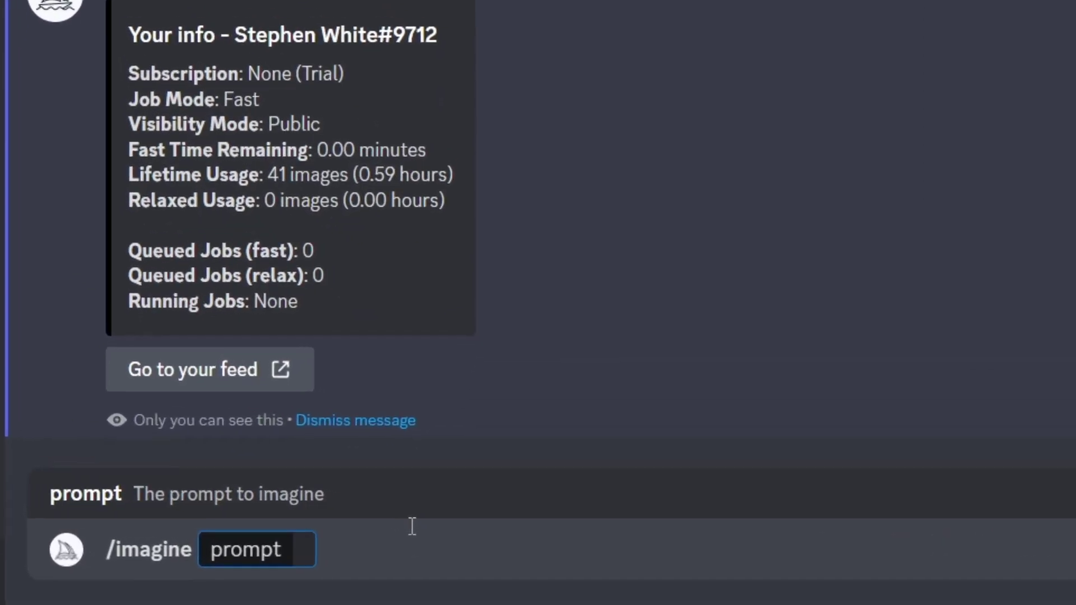
type("A ROYAL CAT")
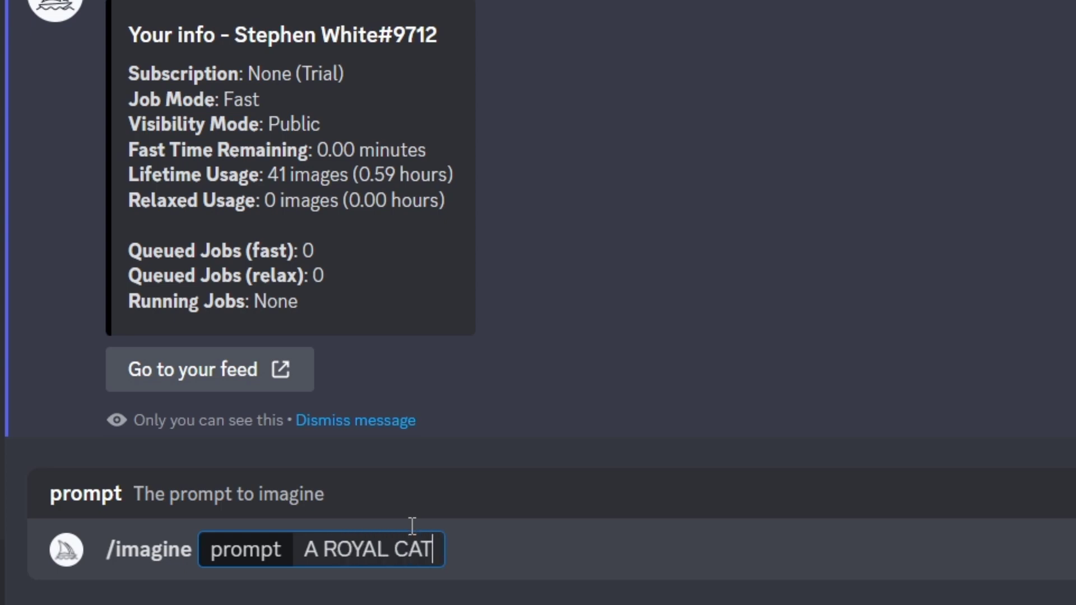
key("ctrl+v")
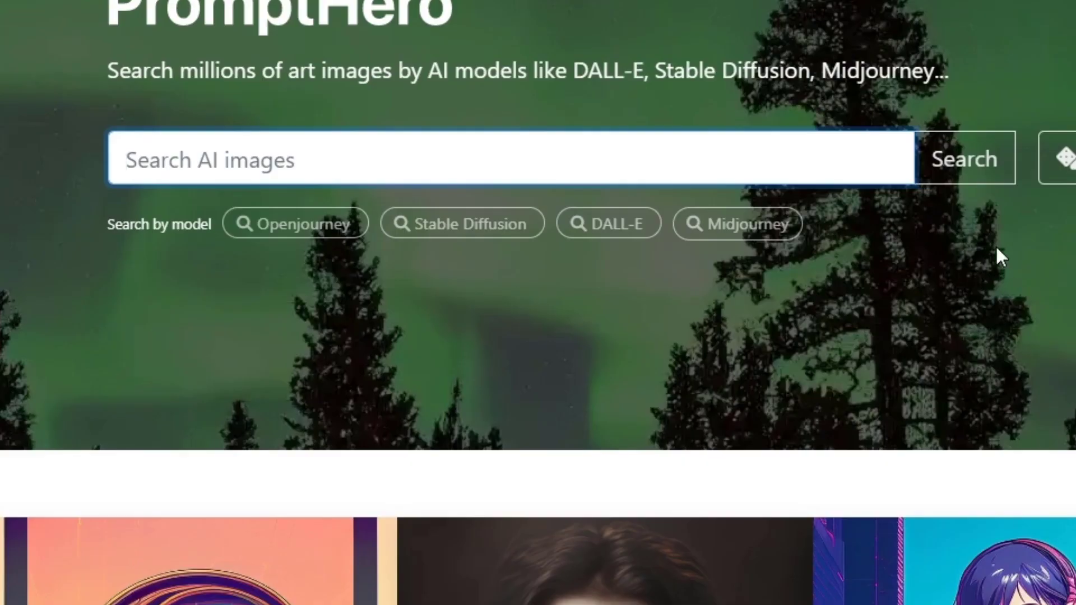
Search PromptHero for 'cyberpunk' and scroll through the roughly 20k results.
left_click(583, 157)
type("cyberpunk")
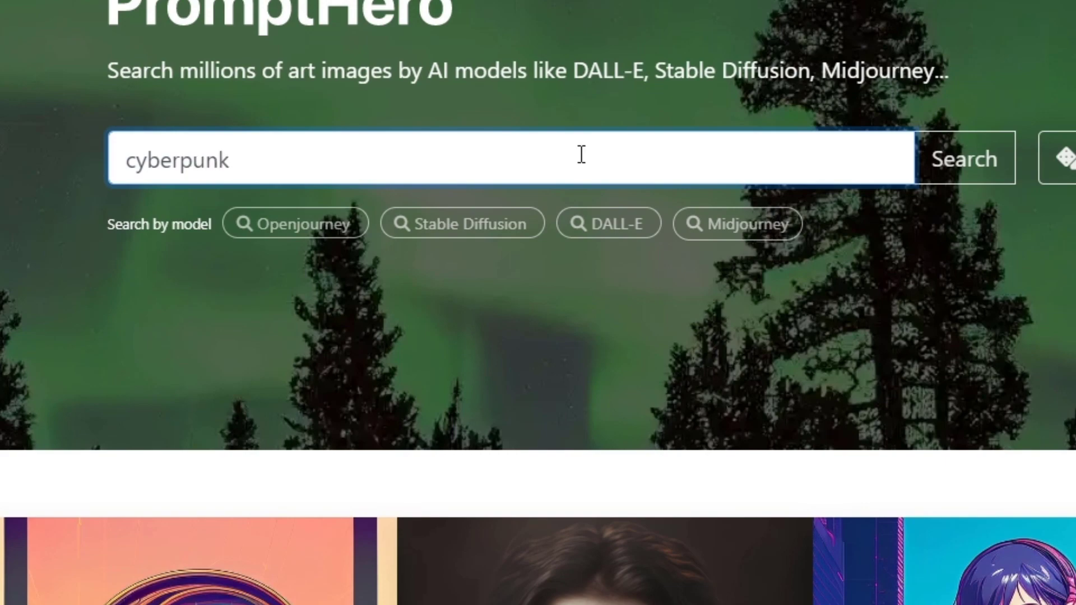
key("Return")
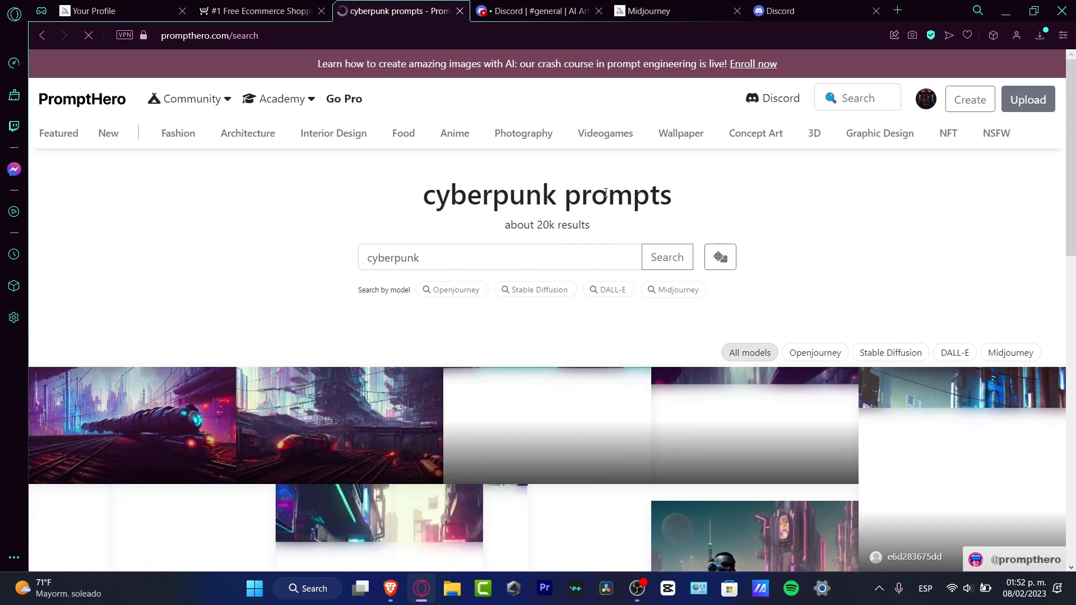
scroll(695, 272, "down", 3)
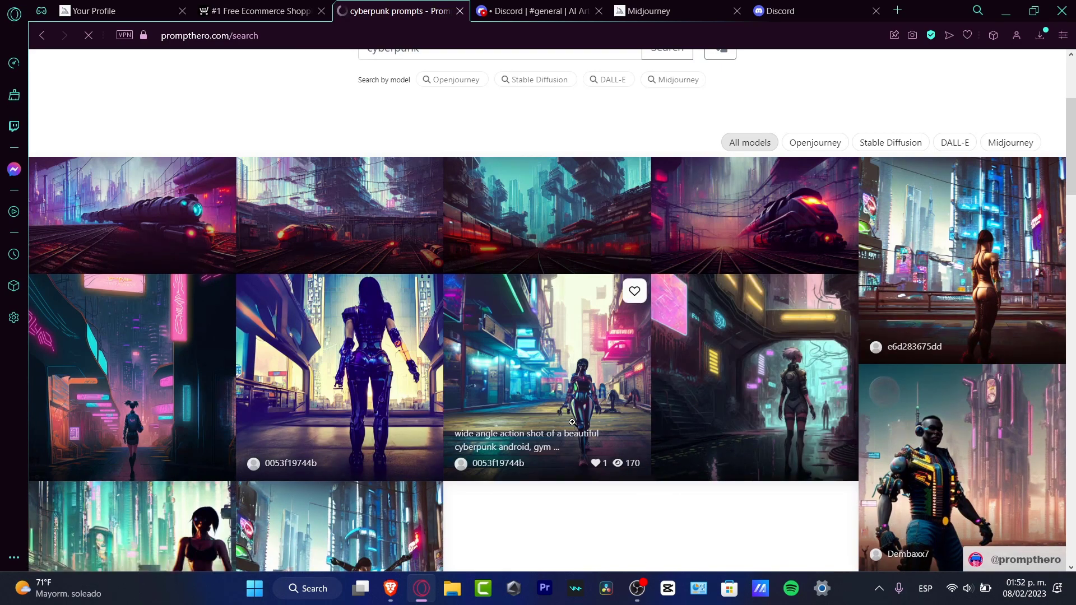
scroll(572, 421, "down", 3)
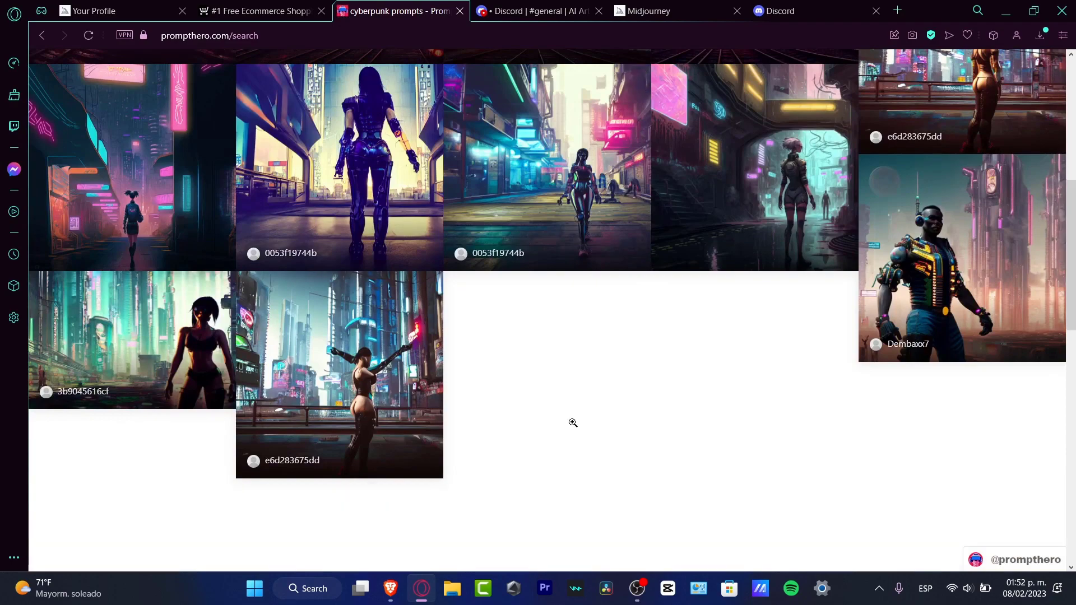
scroll(779, 360, "down", 3)
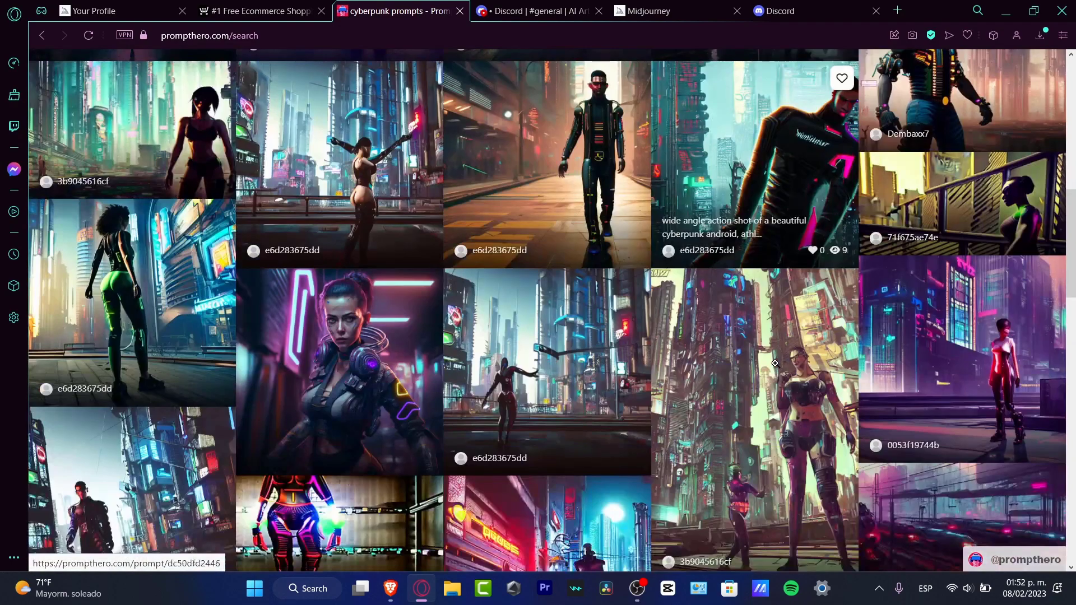
scroll(774, 363, "up", 10)
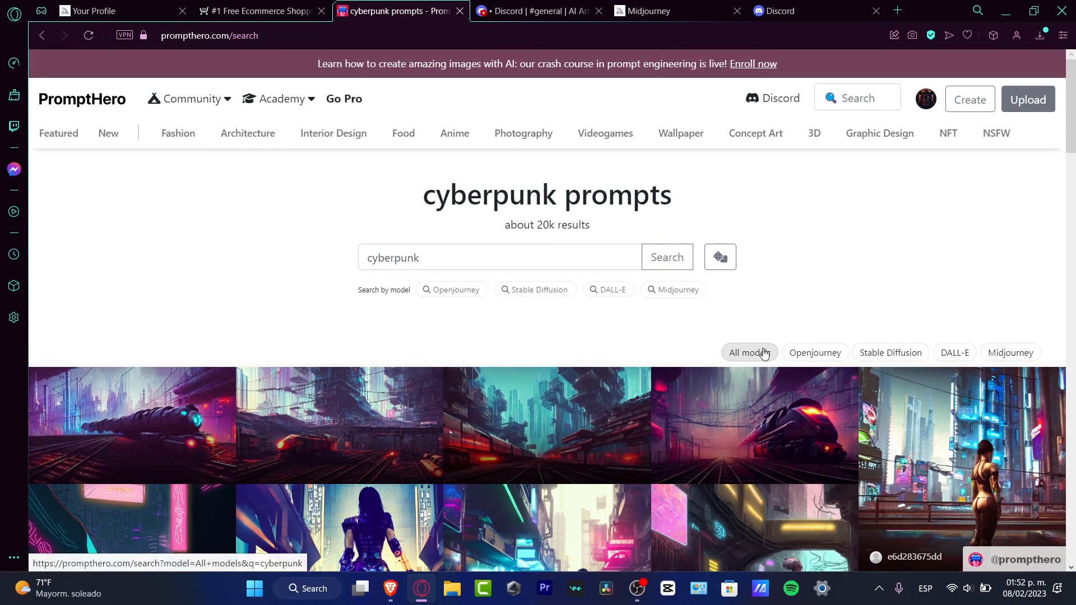
Limit the cyberpunk results to Midjourney and open the first prompt to read its full text.
left_click(1016, 352)
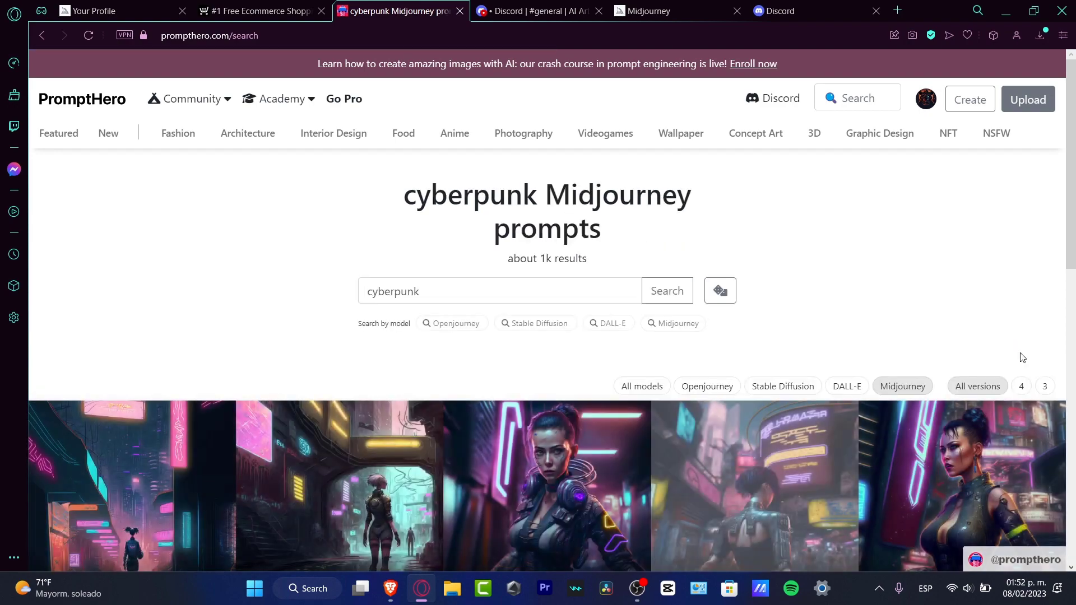
scroll(868, 205, "down", 3)
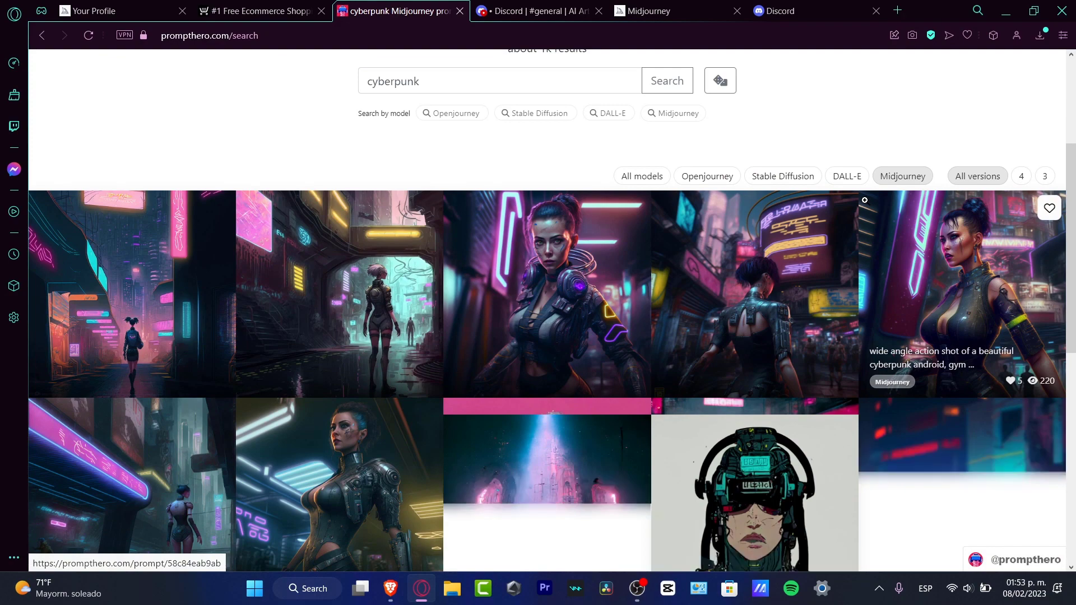
left_click(118, 318)
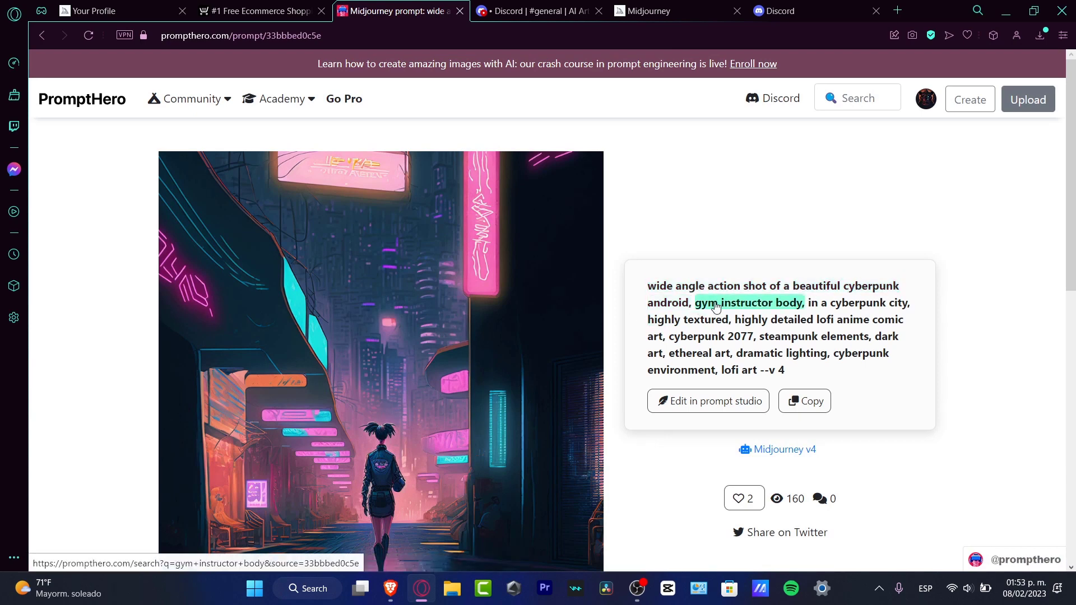
scroll(1074, 245, "down", 1)
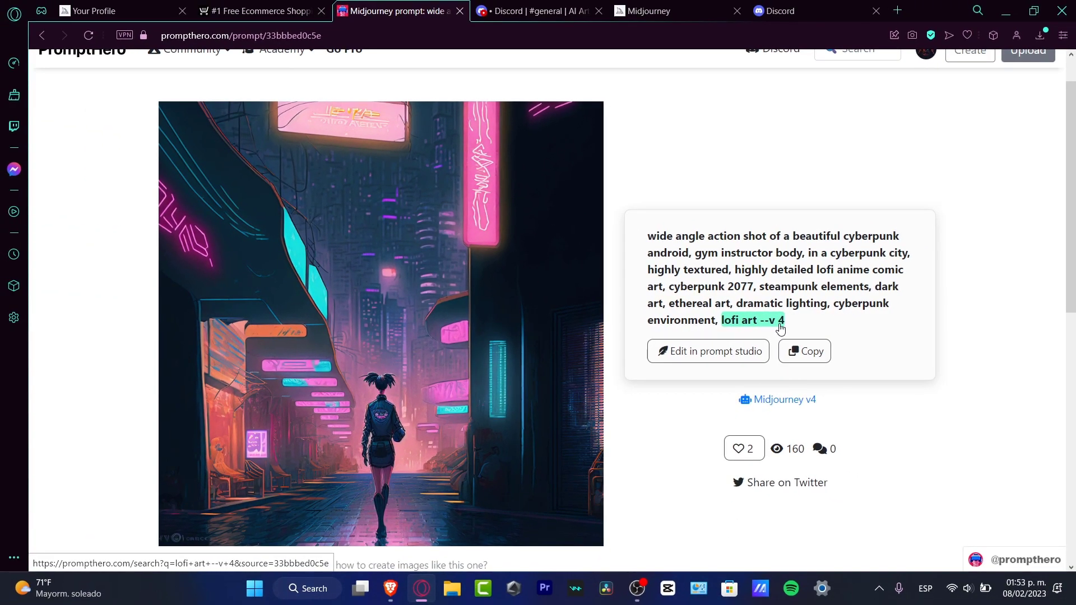
Glance at Community Challenges, then open the realistic cyberpunk android woman prompt page and scroll through it.
mouse_move(191, 50)
left_click(156, 98)
left_click(44, 35)
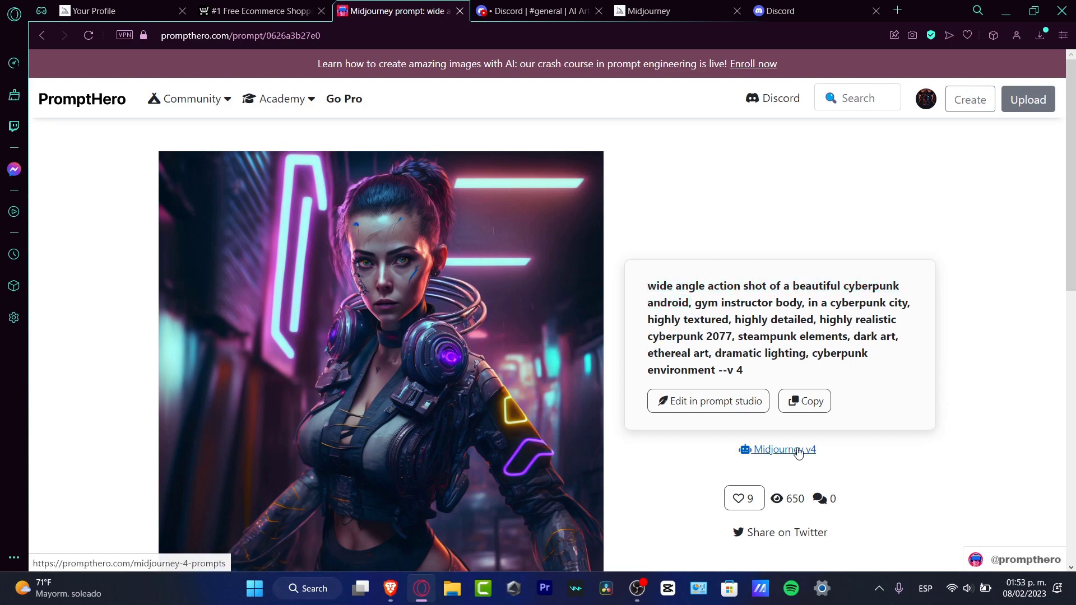
scroll(941, 428, "down", 3)
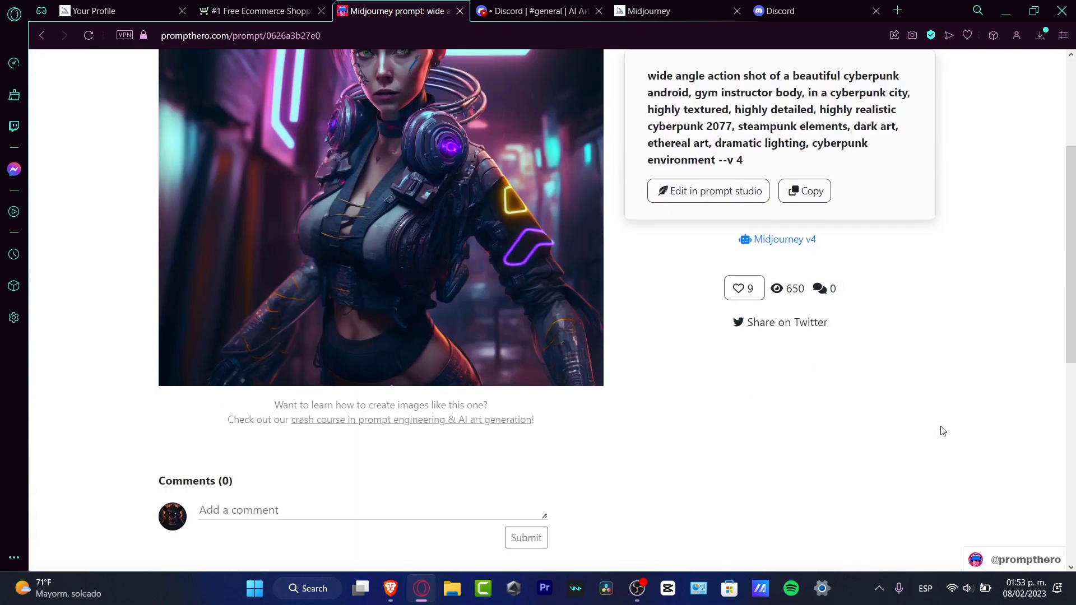
scroll(943, 430, "up", 3)
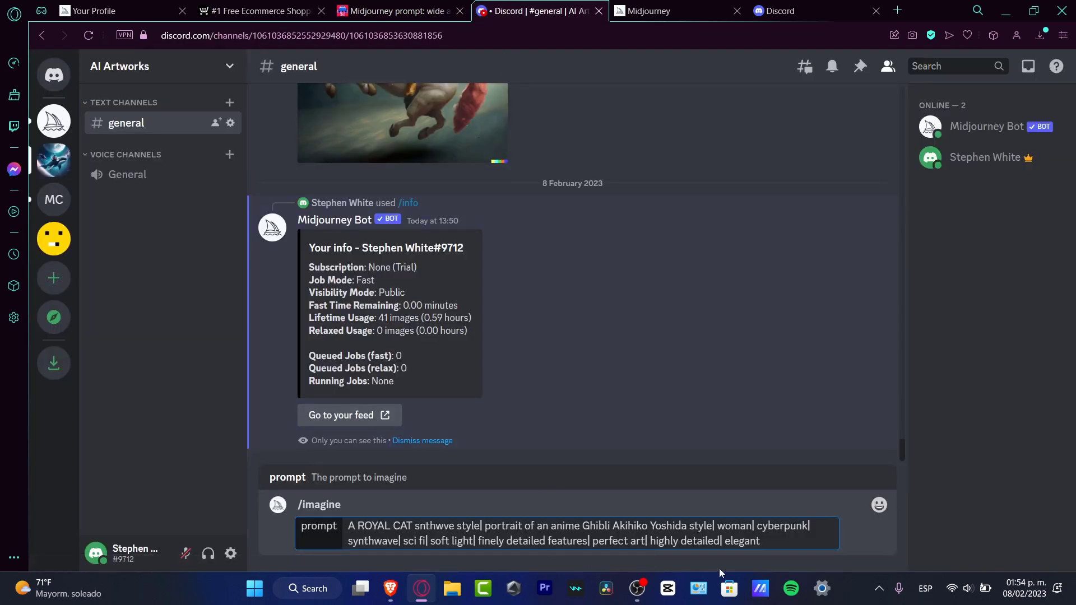
Delete the drafted /imagine prompt and its command from the message box.
left_click_drag(794, 548, 322, 527)
key("BackSpace")
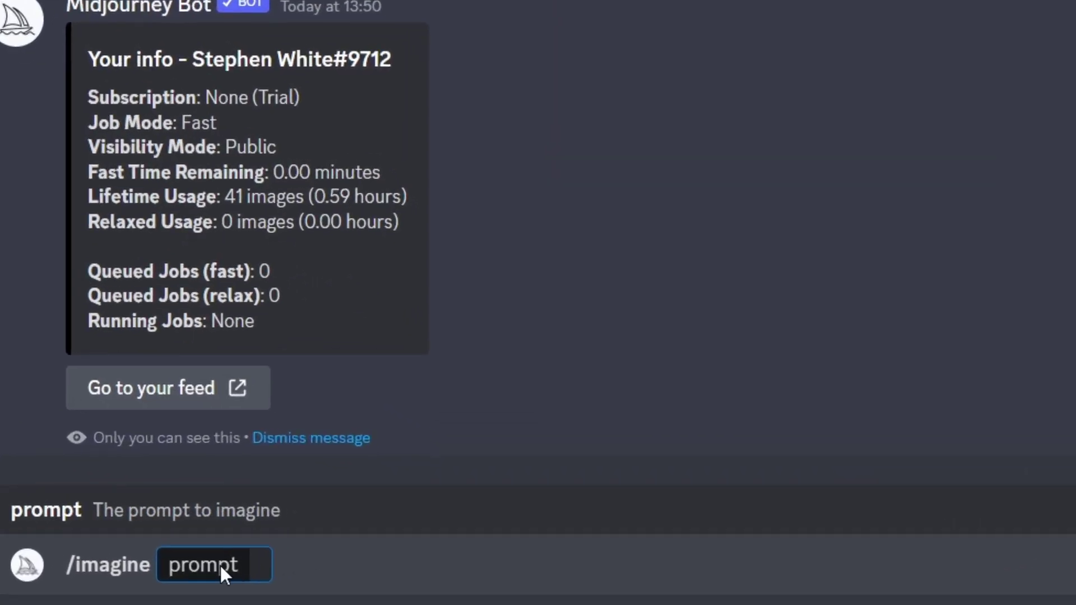
key("BackSpace")
key("BackSpace")
key("BackSpace")
key("BackSpace")
key("BackSpace")
key("BackSpace")
key("BackSpace")
key("BackSpace")
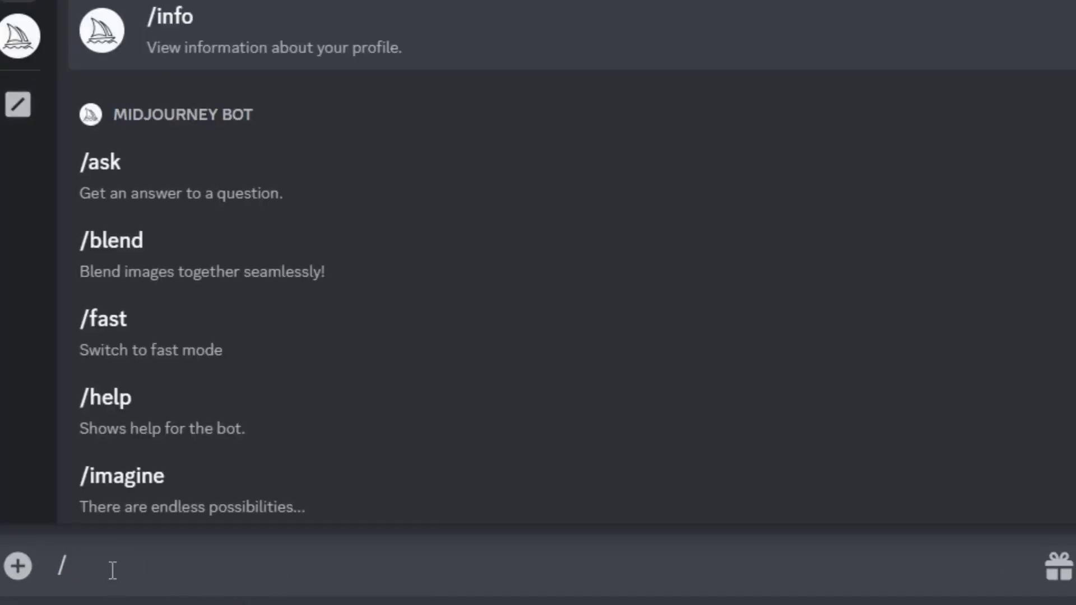
Send the /settings command to the Midjourney Bot in #general.
type("sett")
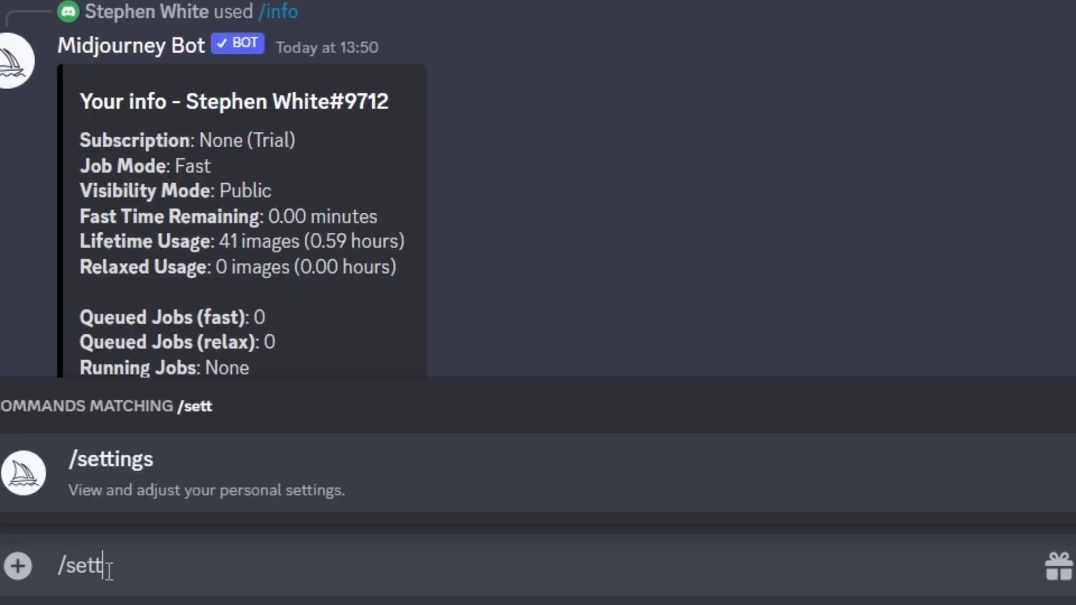
left_click(203, 488)
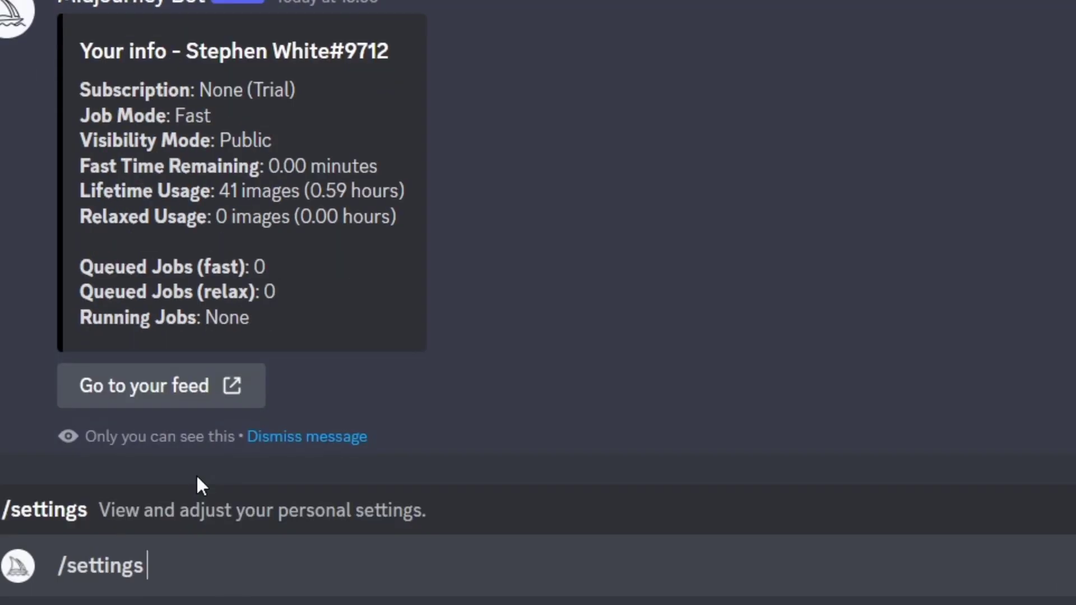
key("Return")
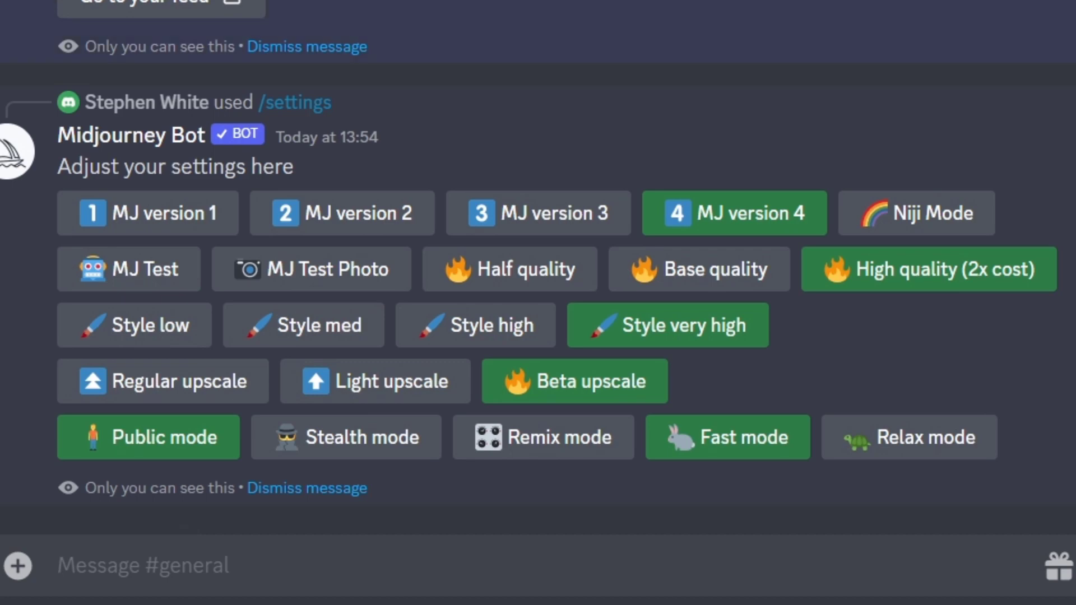
In the bot's settings panel, choose MJ version 4, Half quality, Style low and Relax mode.
left_click(562, 212)
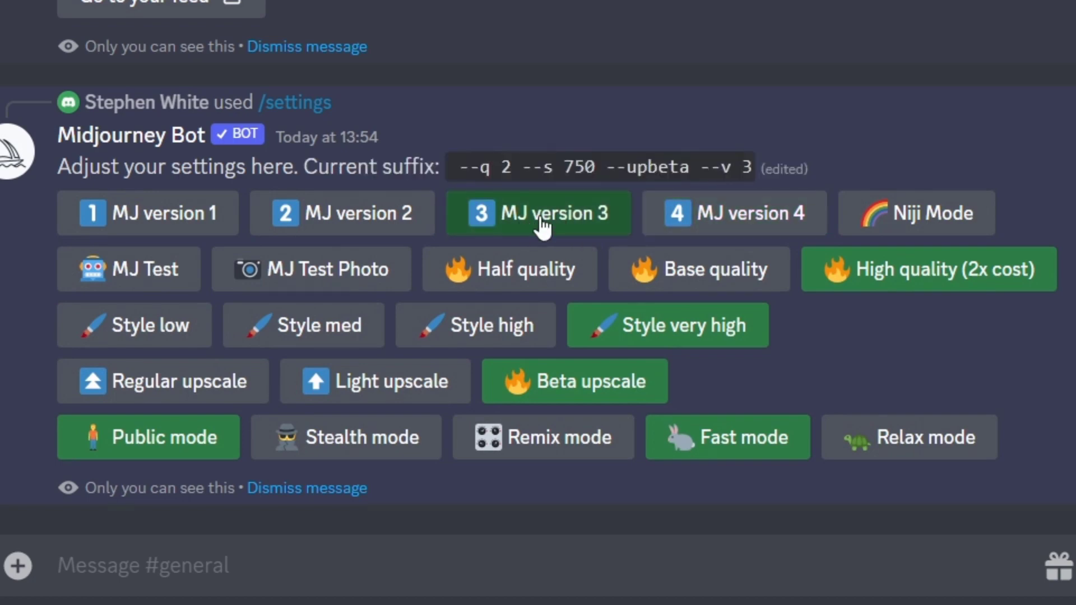
left_click(740, 224)
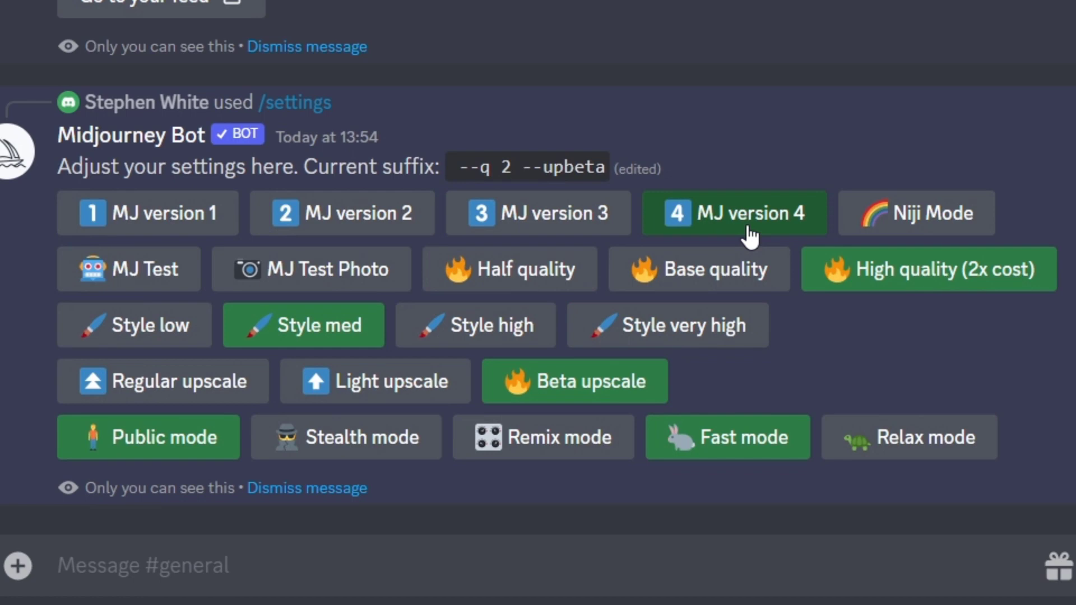
left_click(569, 283)
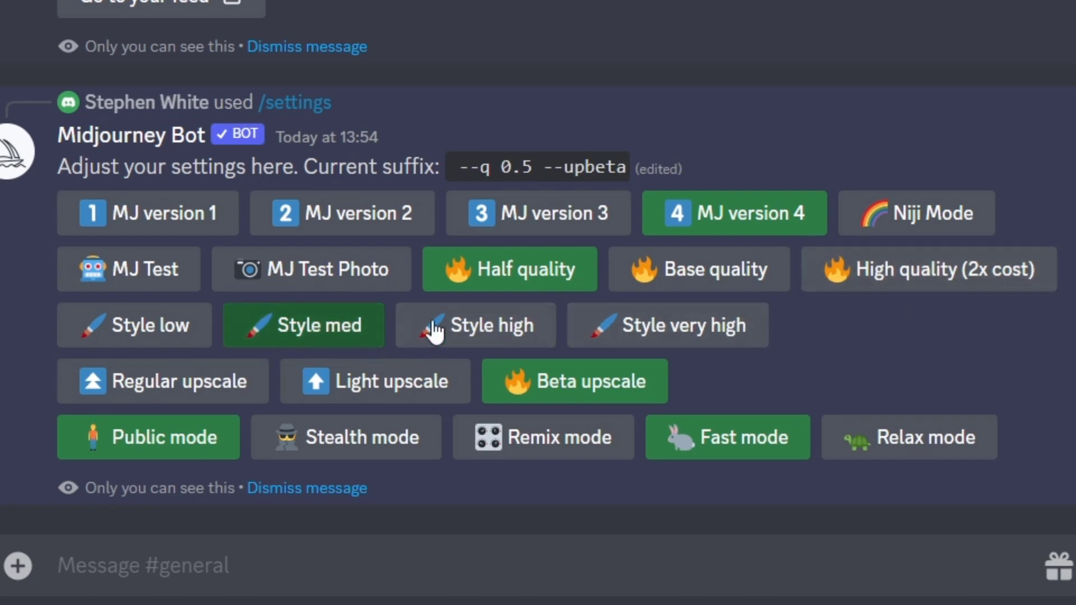
left_click(168, 342)
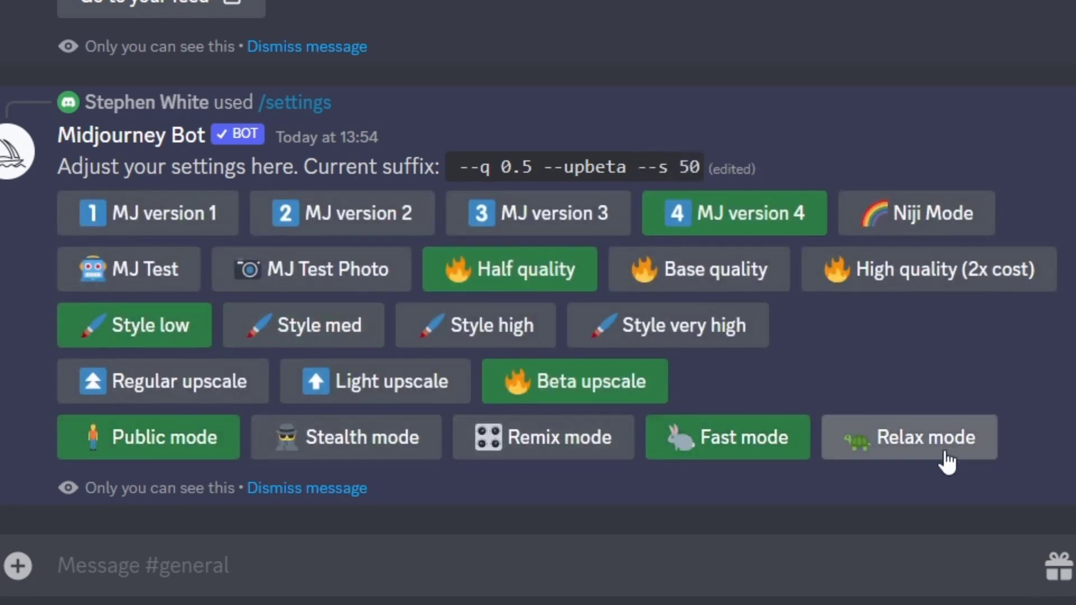
left_click(912, 444)
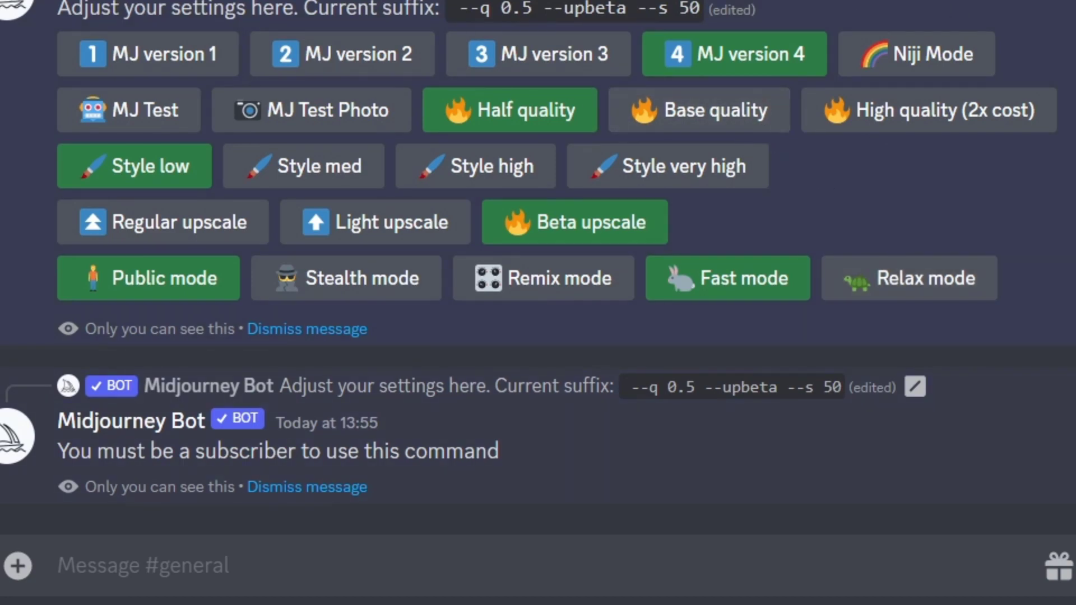
Start a new /imagine command in the #general message box.
left_click(498, 561)
type("/")
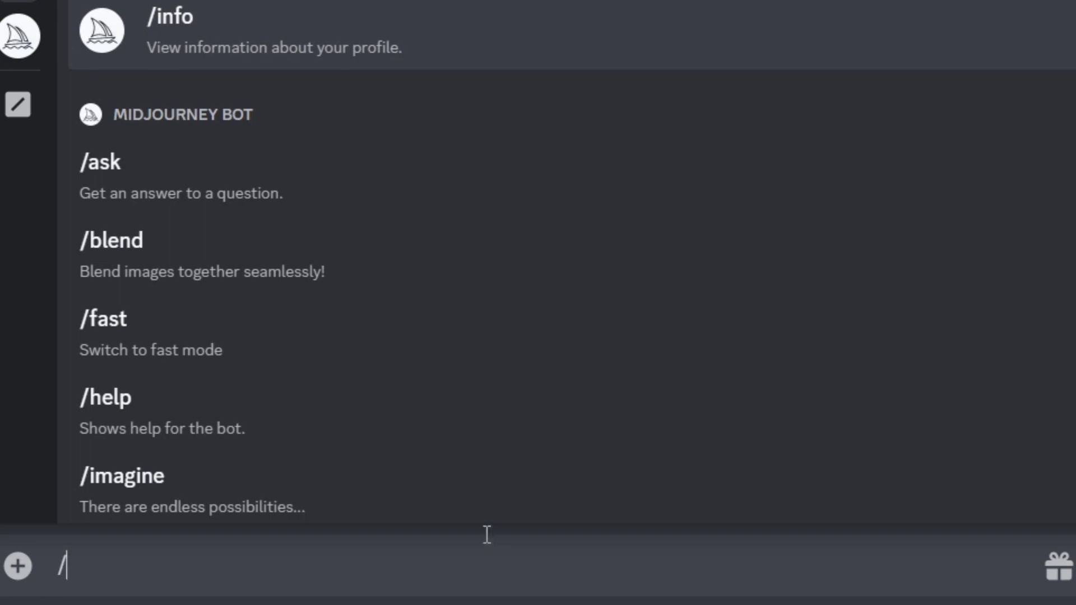
left_click(469, 511)
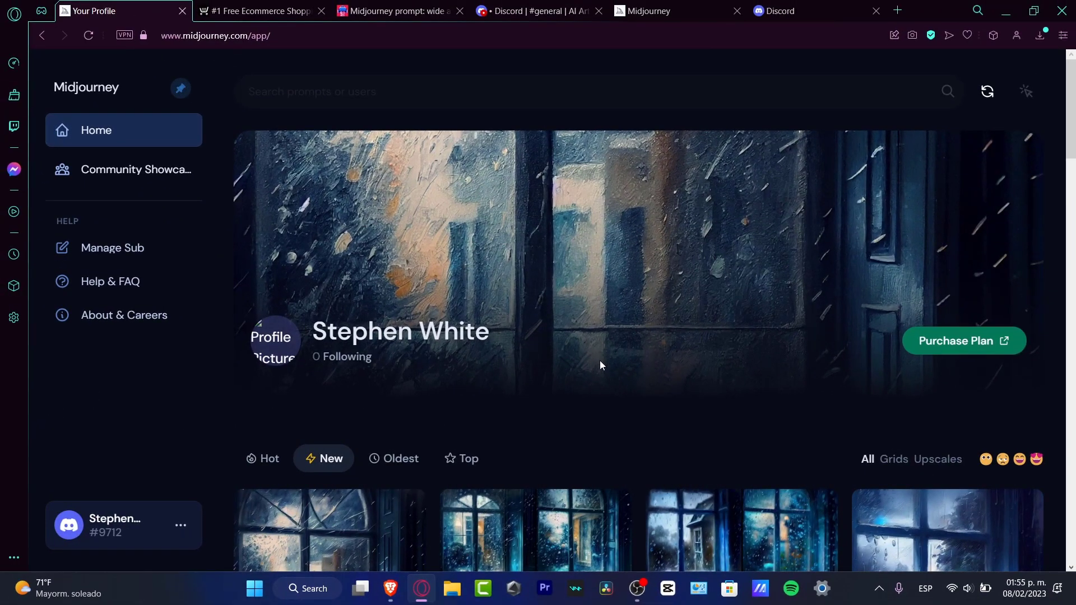
scroll(602, 364, "down", 3)
left_click(313, 520)
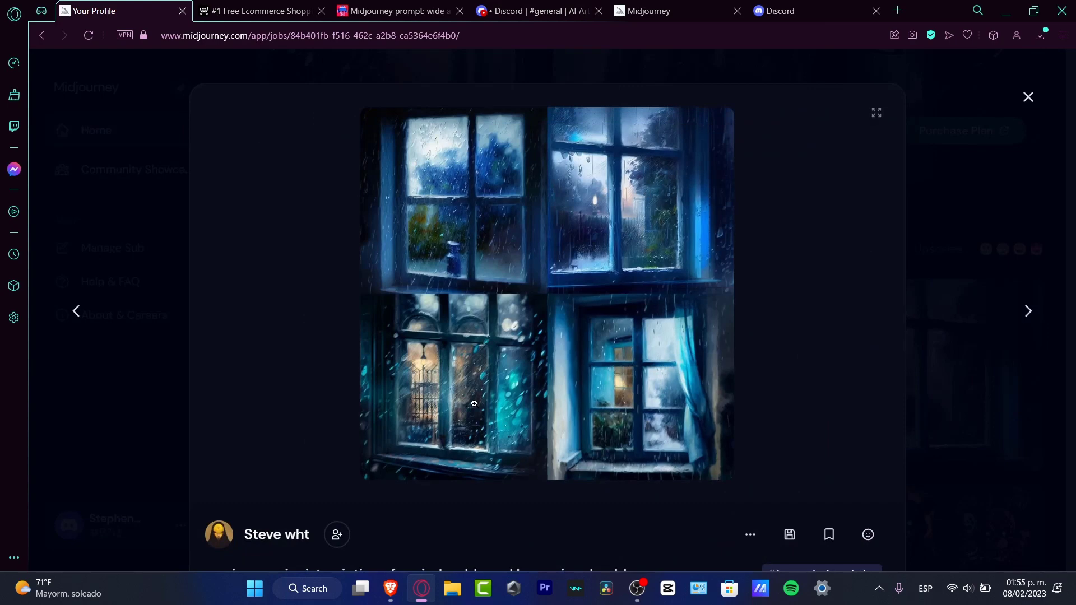
left_click(75, 314)
left_click(74, 314)
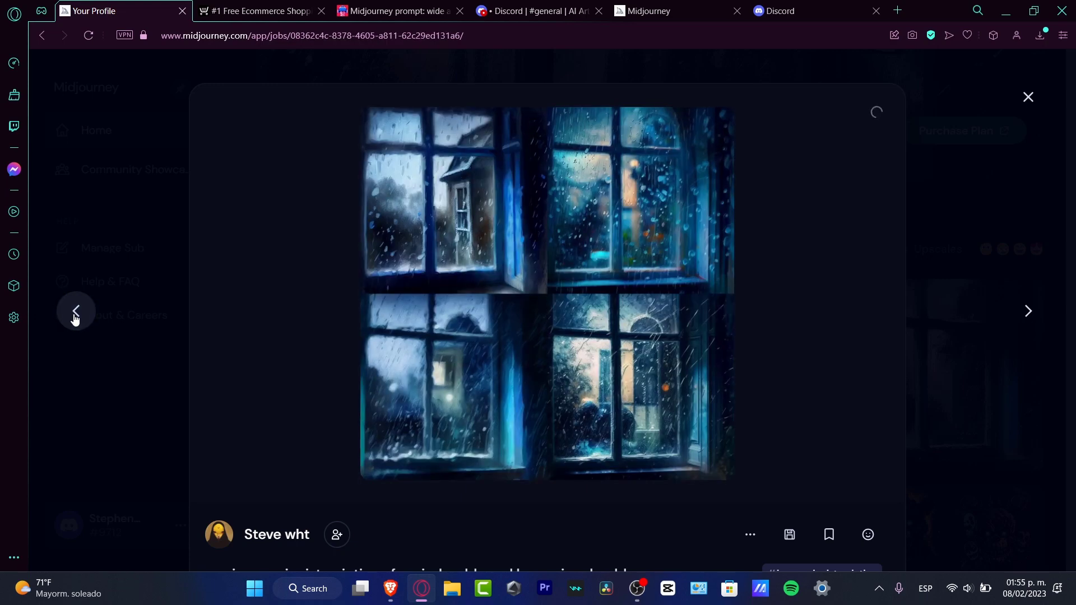
left_click(390, 7)
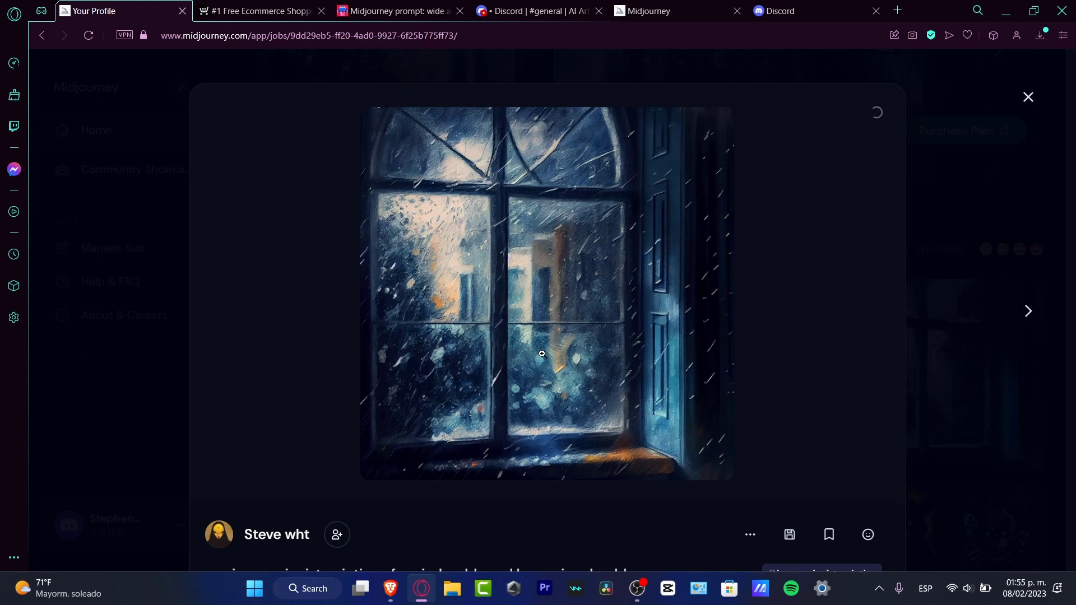
Open the fiery bear image's details and select its prompt text.
left_click(978, 222)
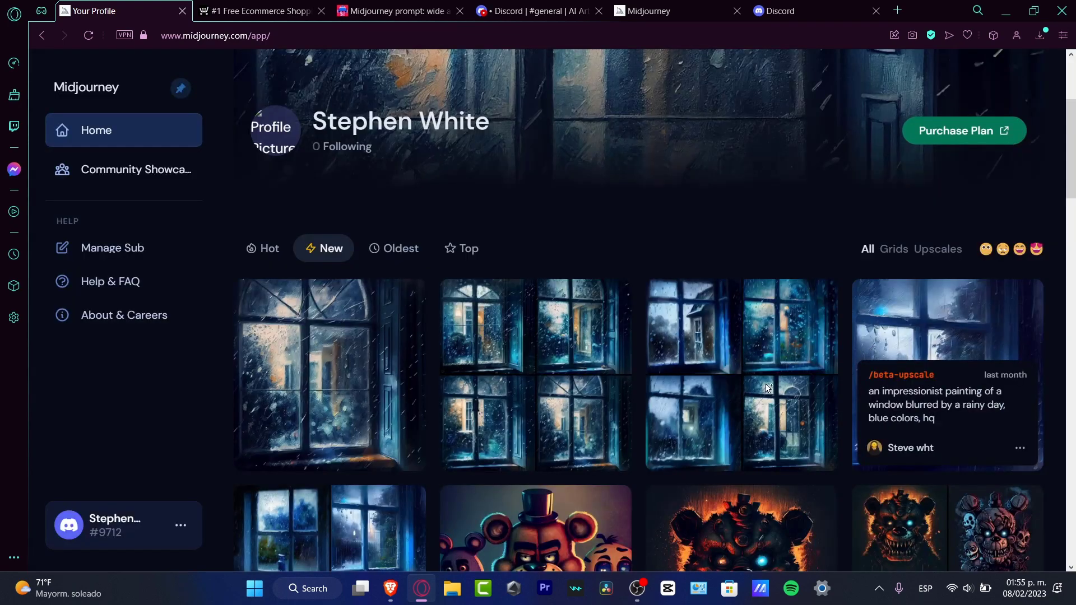
left_click(747, 521)
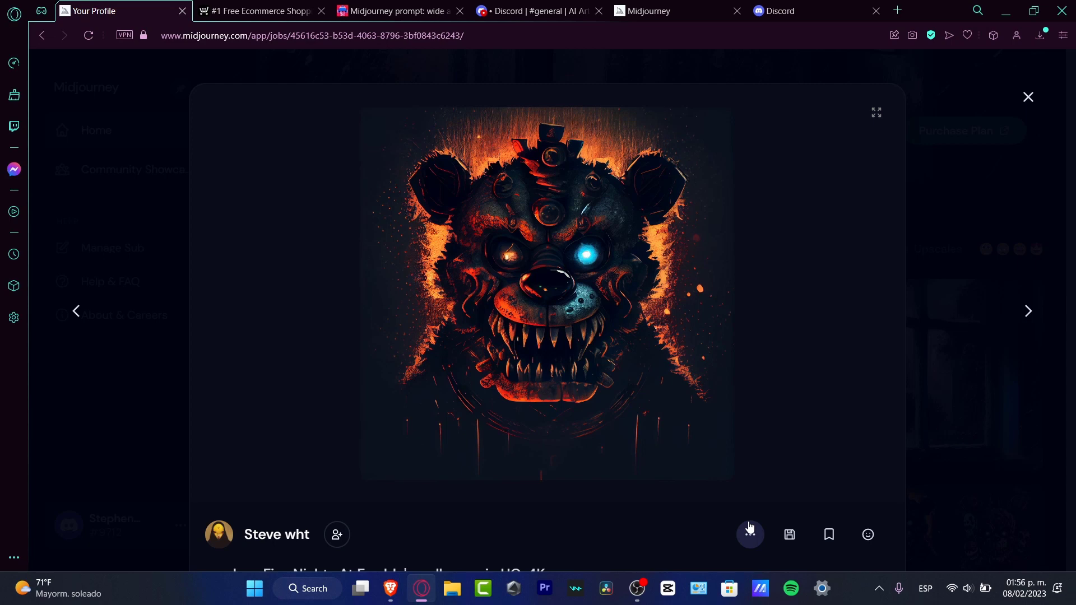
scroll(597, 348, "down", 3)
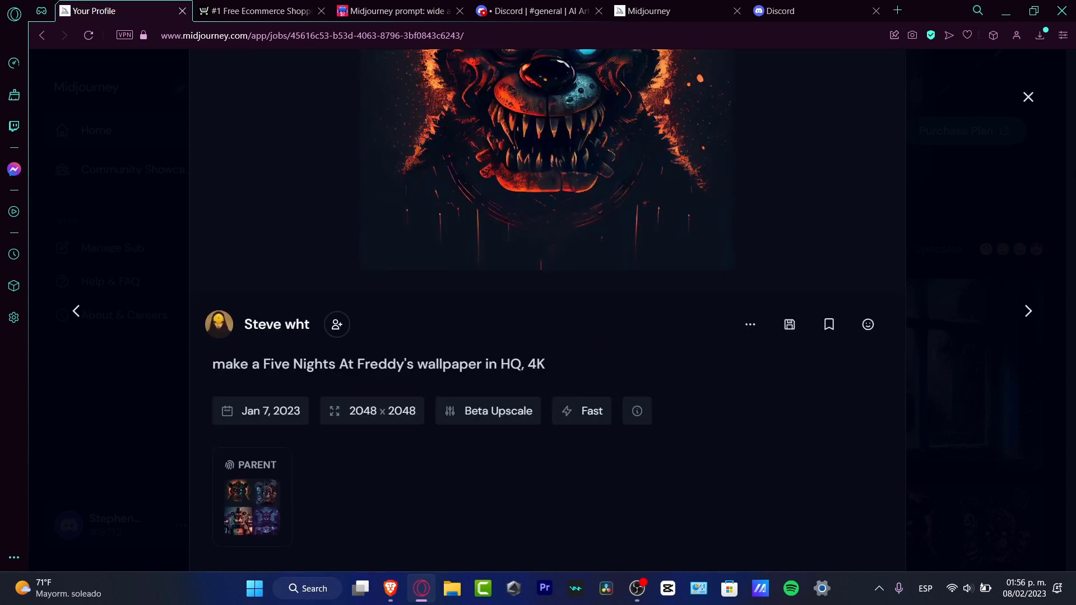
left_click_drag(580, 371, 115, 375)
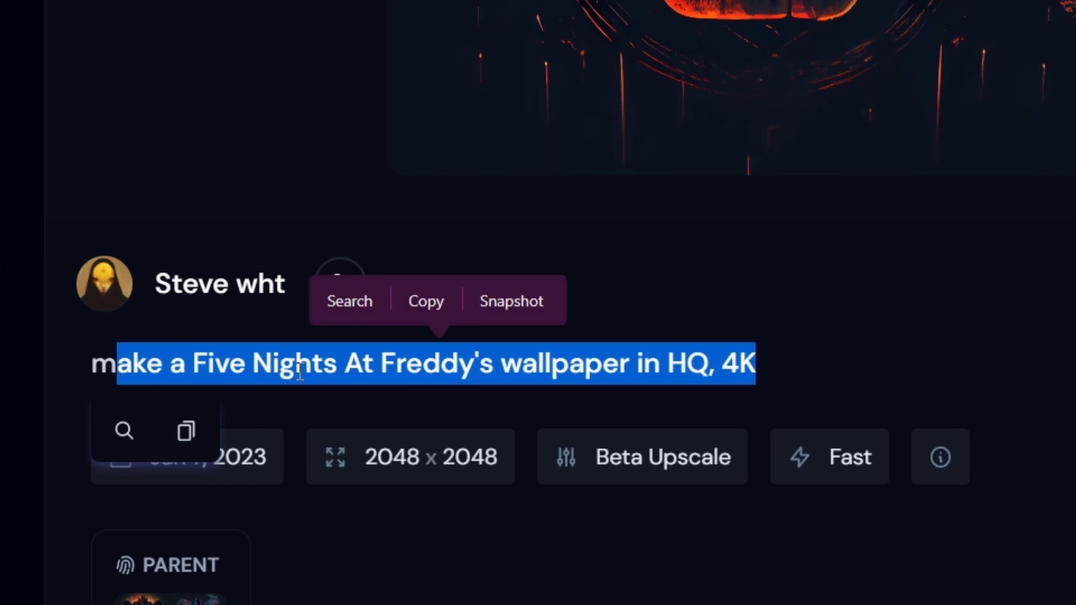
Check the PromptHero, Ecwid and Discord tabs, then open the bear's parent four-image grid.
left_click(414, 7)
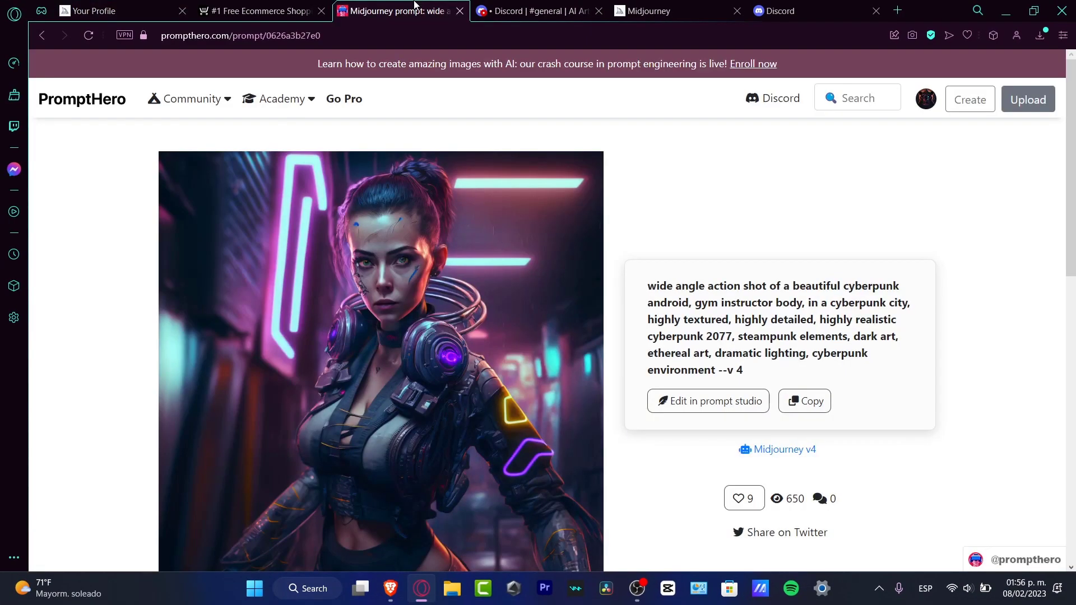
left_click(257, 11)
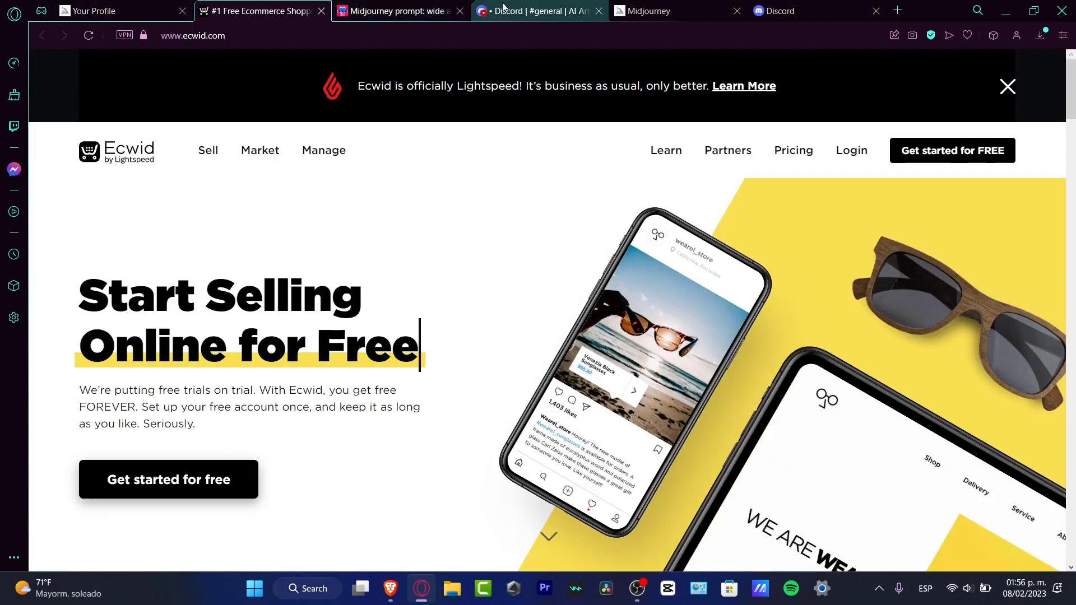
left_click(532, 11)
left_click(135, 10)
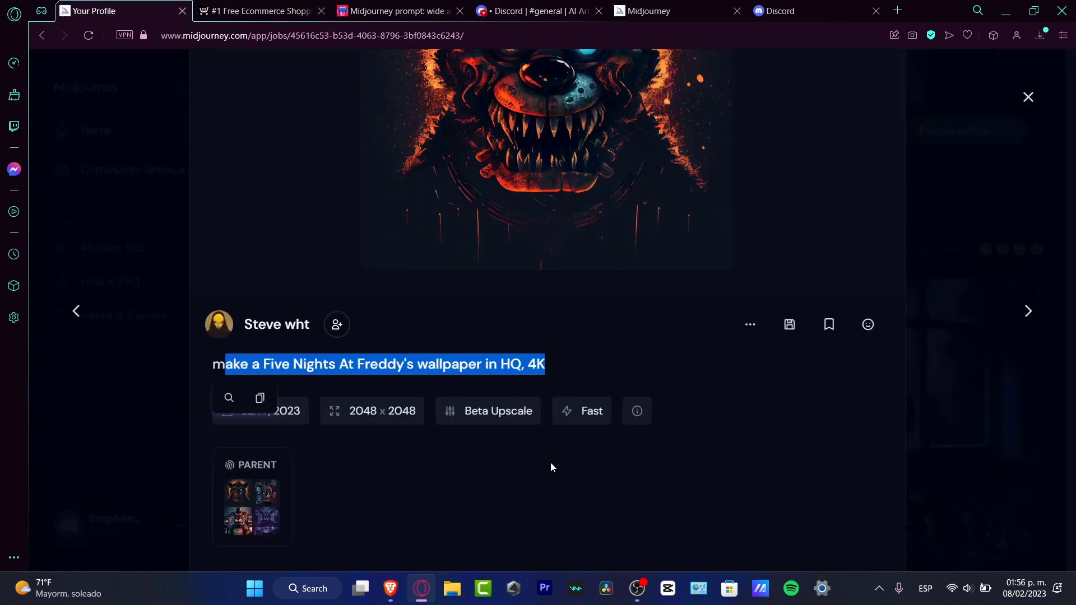
left_click(270, 503)
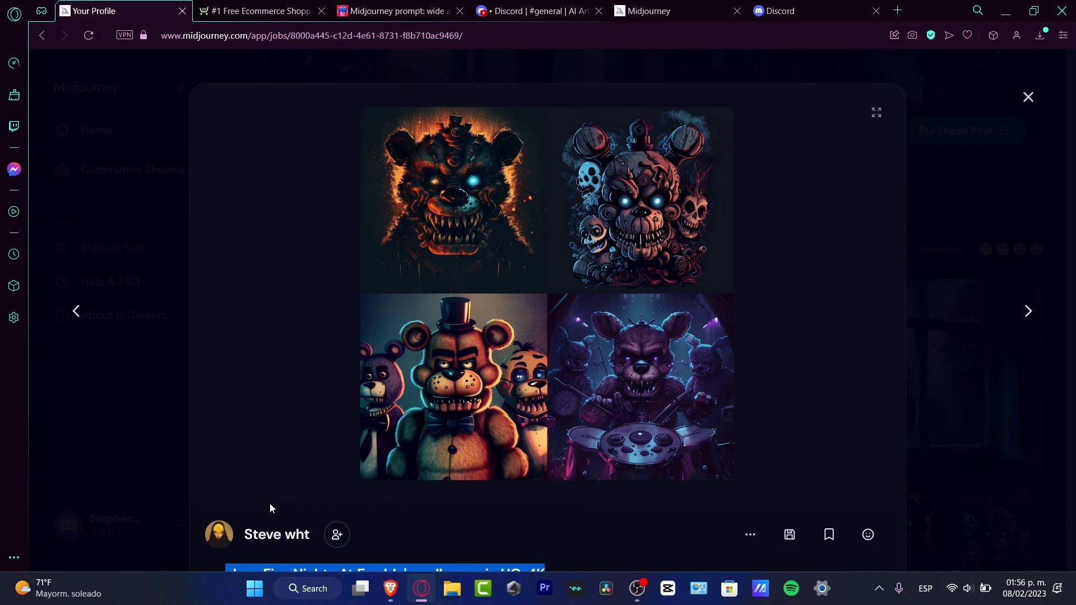